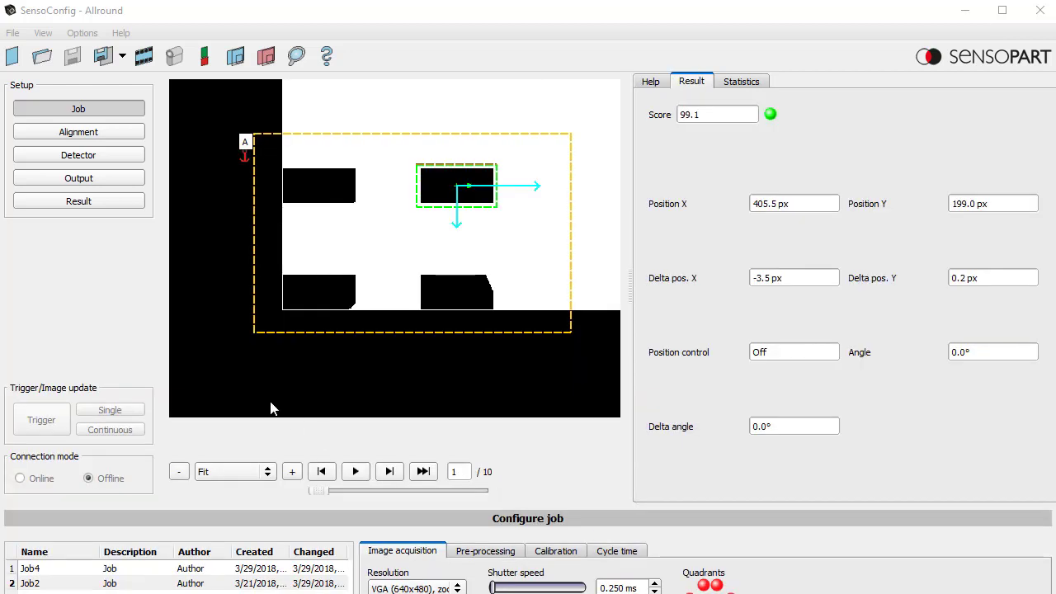
In the alignment's gripping space settings, reduce the number of candidates to 2.
left_click(138, 135)
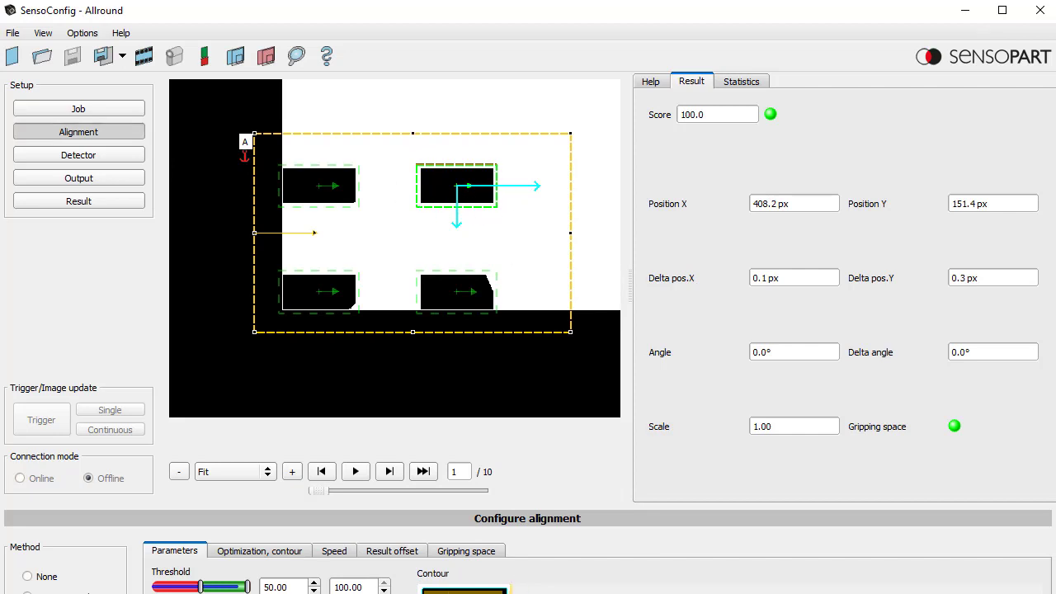
left_click(464, 551)
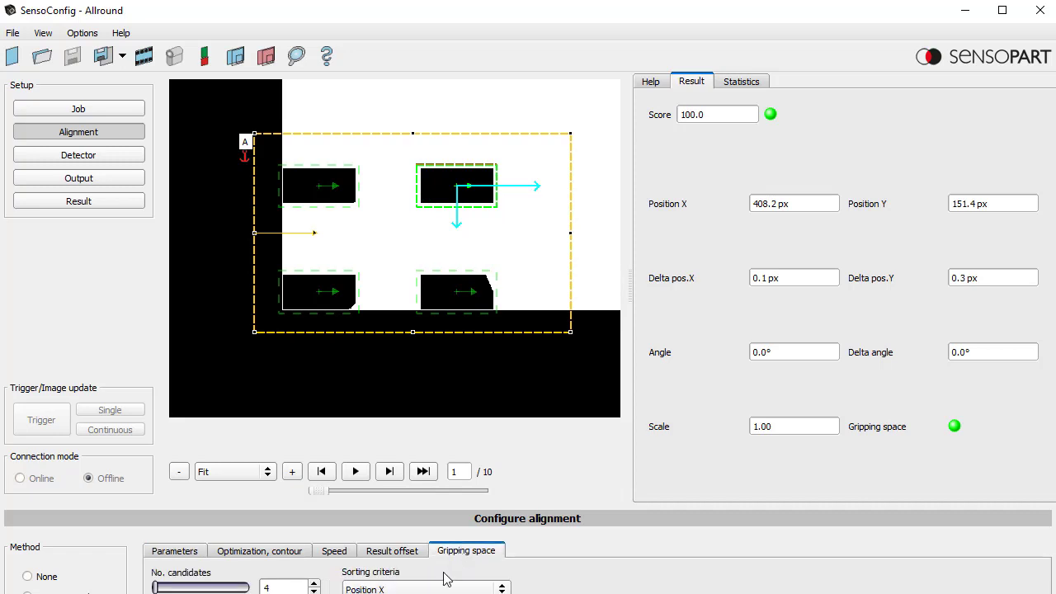
left_click_drag(281, 587, 233, 587)
left_click(314, 591)
left_click(314, 590)
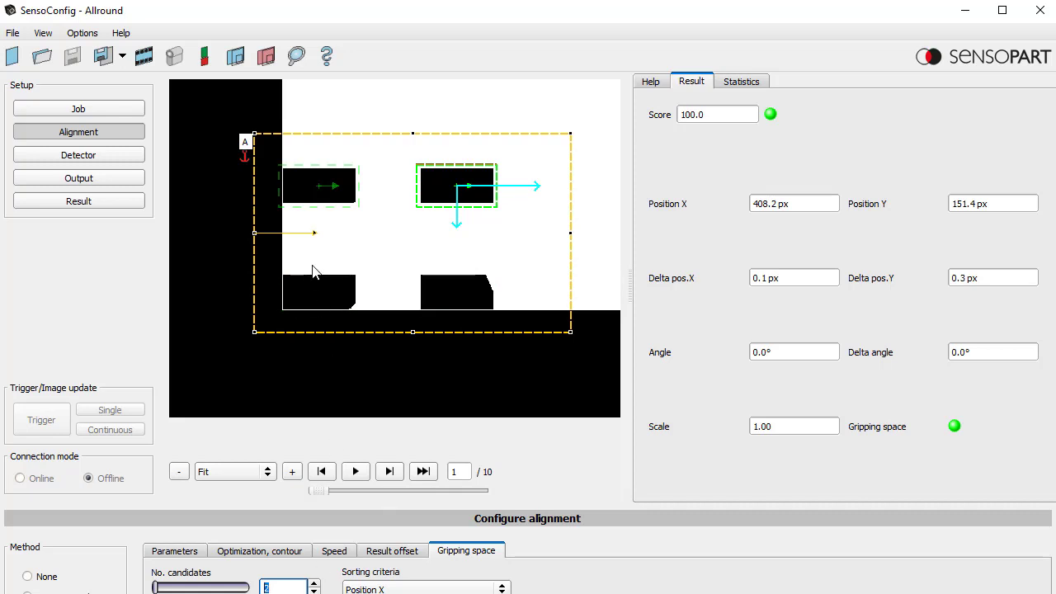
Lower the candidate count once more, return it to 4, and choose Position X as the sorting criterion.
left_click(314, 591)
left_click(313, 583)
left_click(314, 582)
left_click(314, 582)
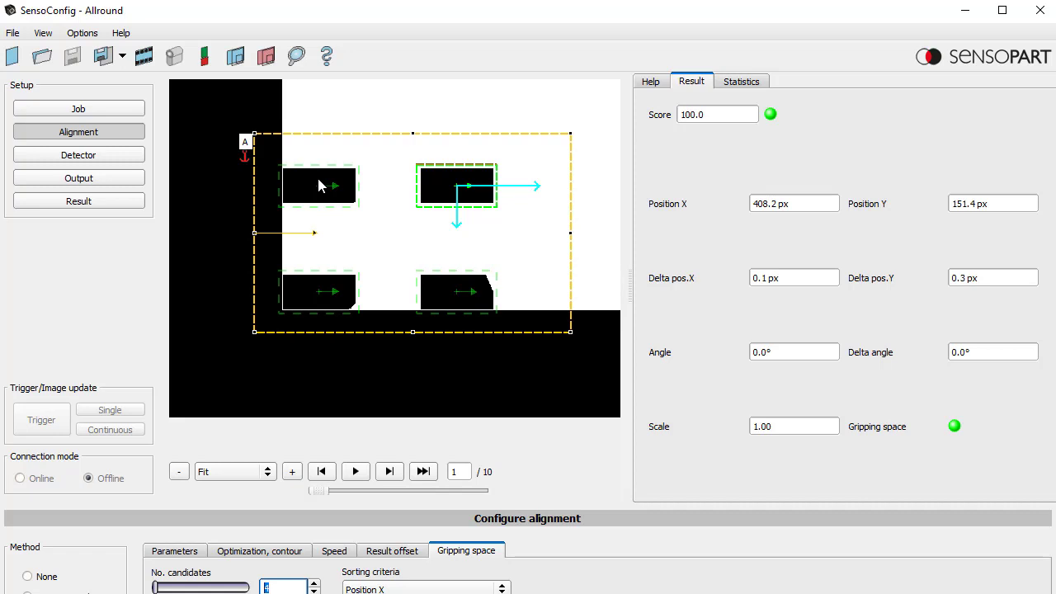
left_click(437, 589)
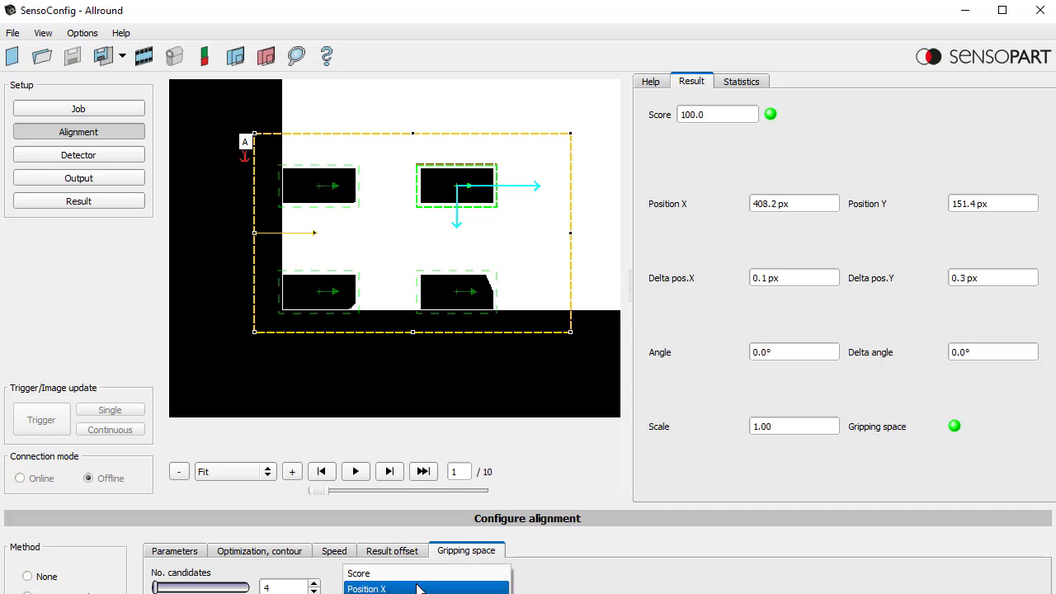
left_click(405, 589)
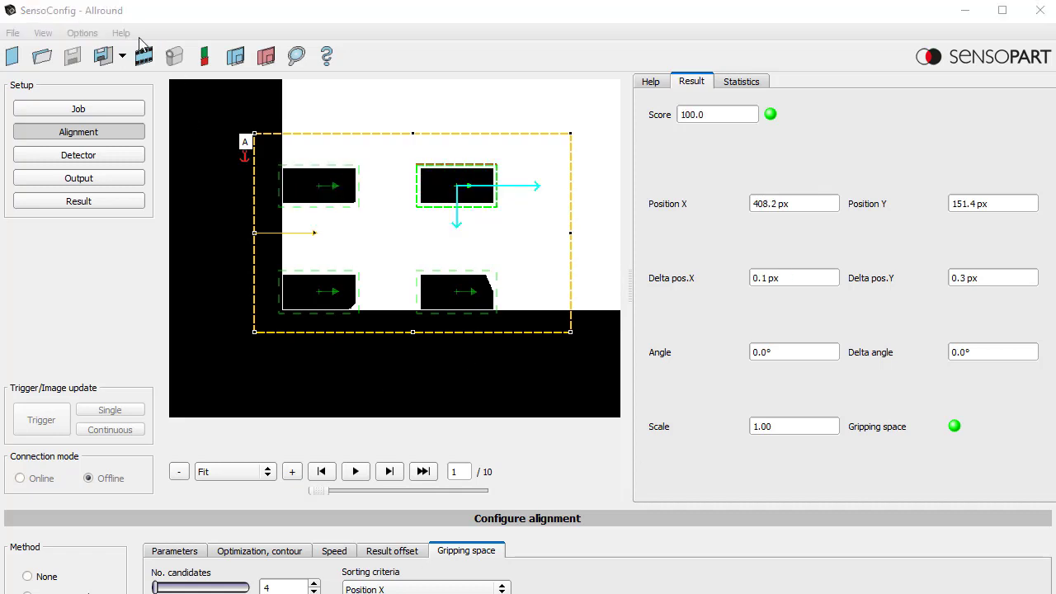
Configure the overlay to hide the Alignment Detector and show the Gripper1North and Gripper1South detectors.
left_click(43, 33)
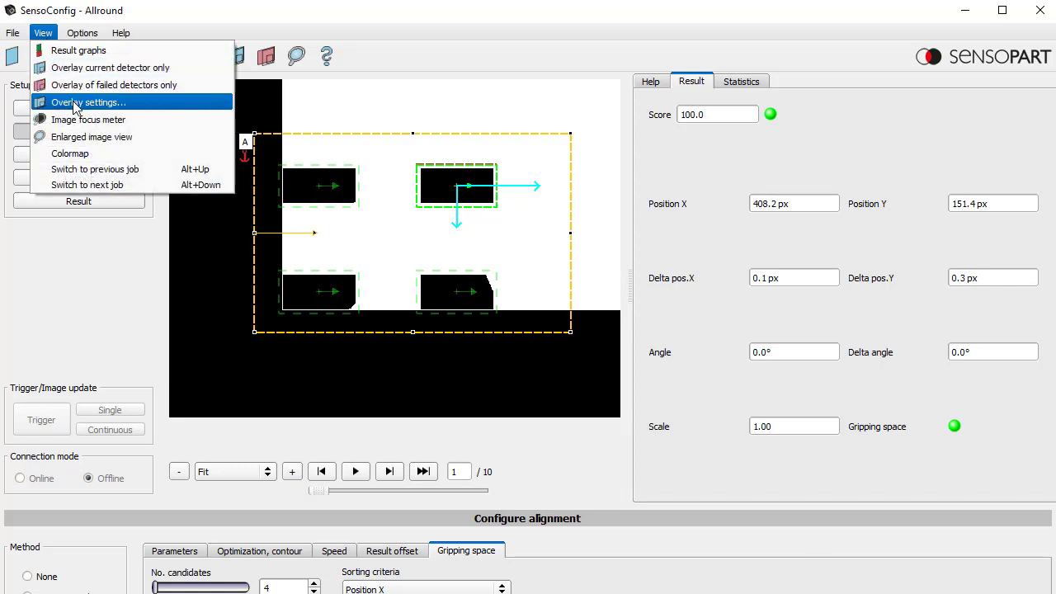
left_click(76, 103)
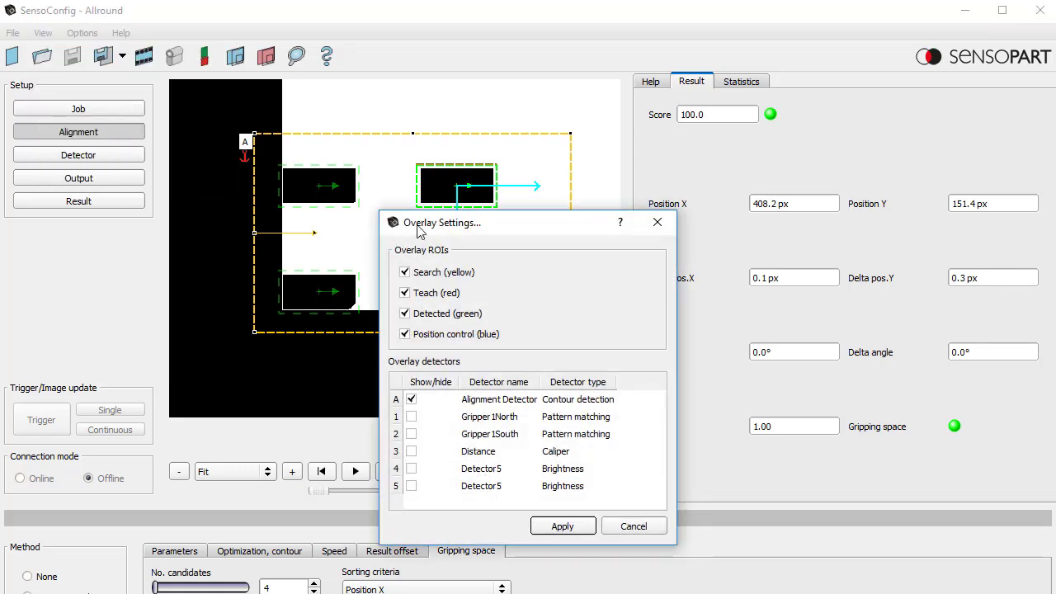
left_click(412, 401)
left_click(412, 416)
left_click(513, 423)
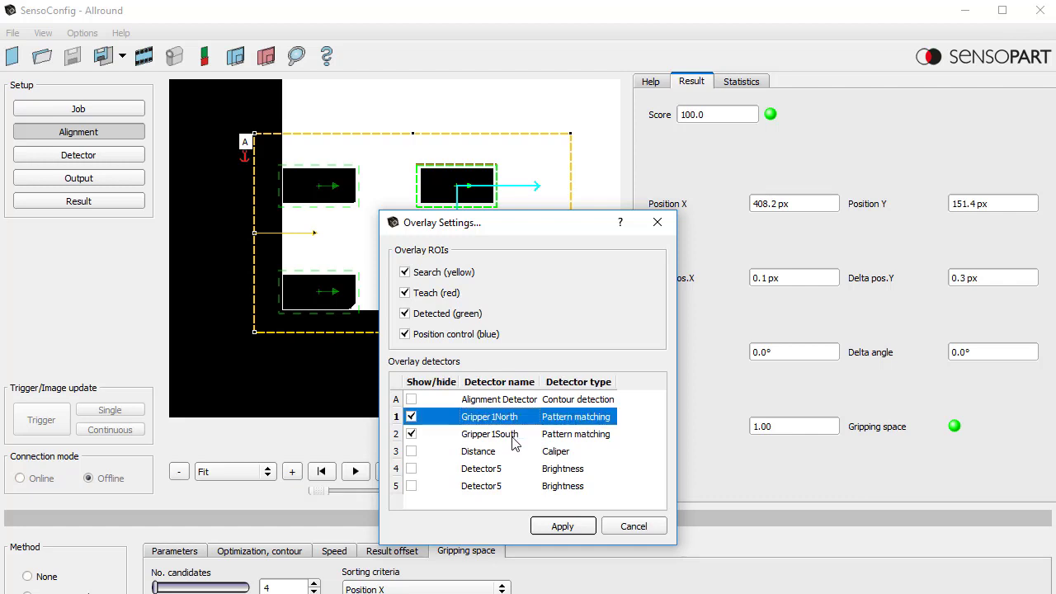
left_click(513, 437)
left_click(513, 420)
left_click(511, 432)
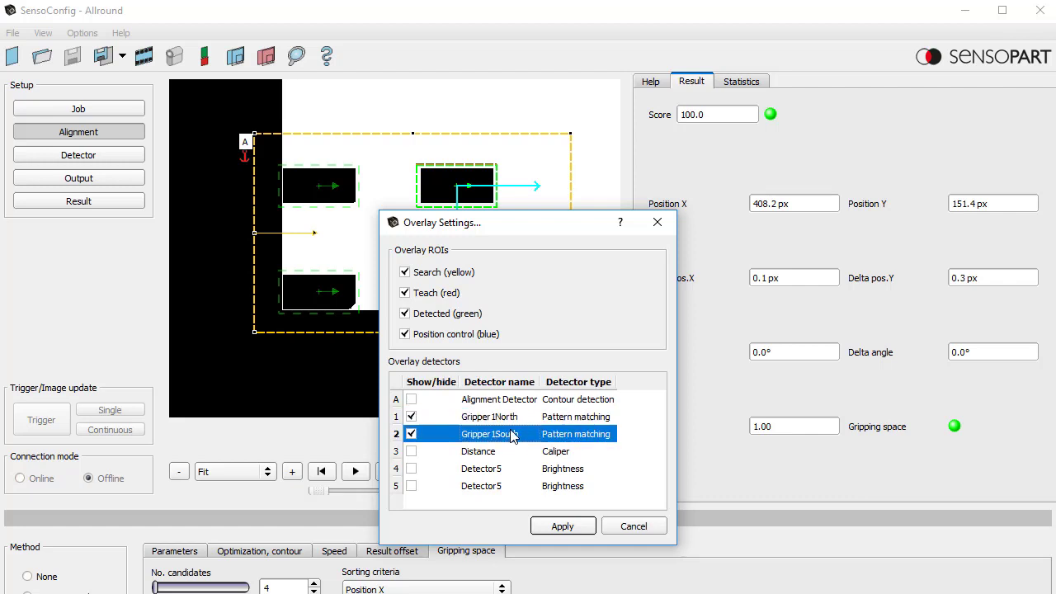
left_click(564, 528)
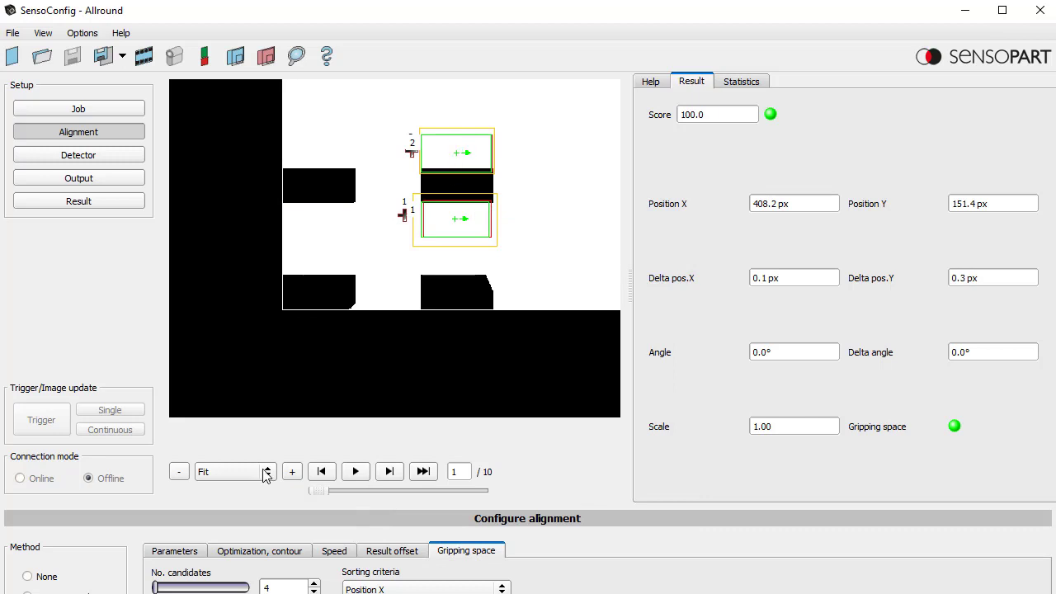
Go through the filmstrip from image 1 to image 7, checking the gripper regions and the gripping space result.
left_click(264, 475)
left_click(391, 473)
left_click(390, 472)
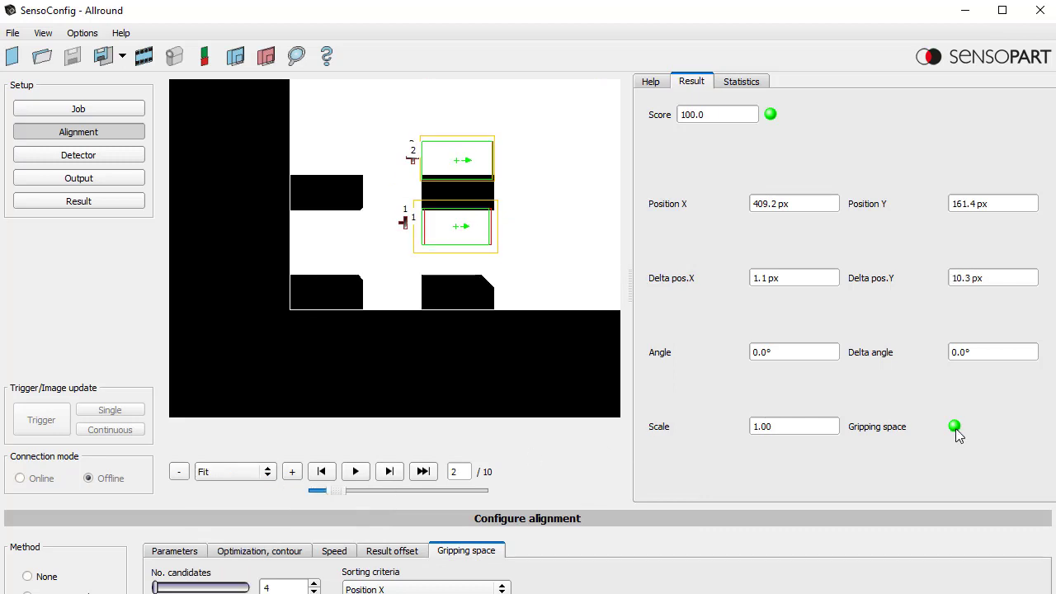
left_click(391, 473)
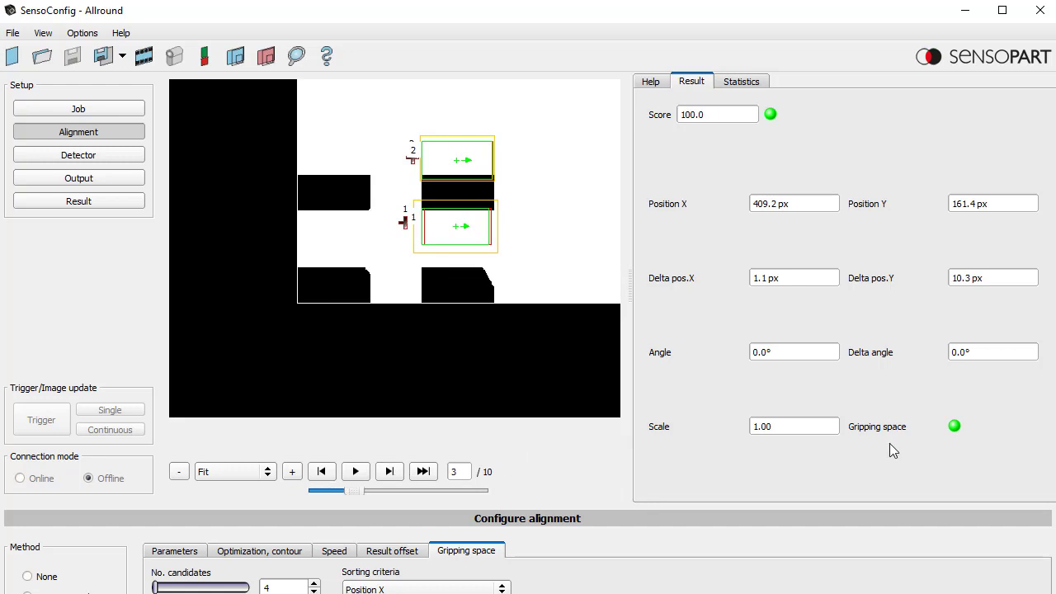
left_click(391, 473)
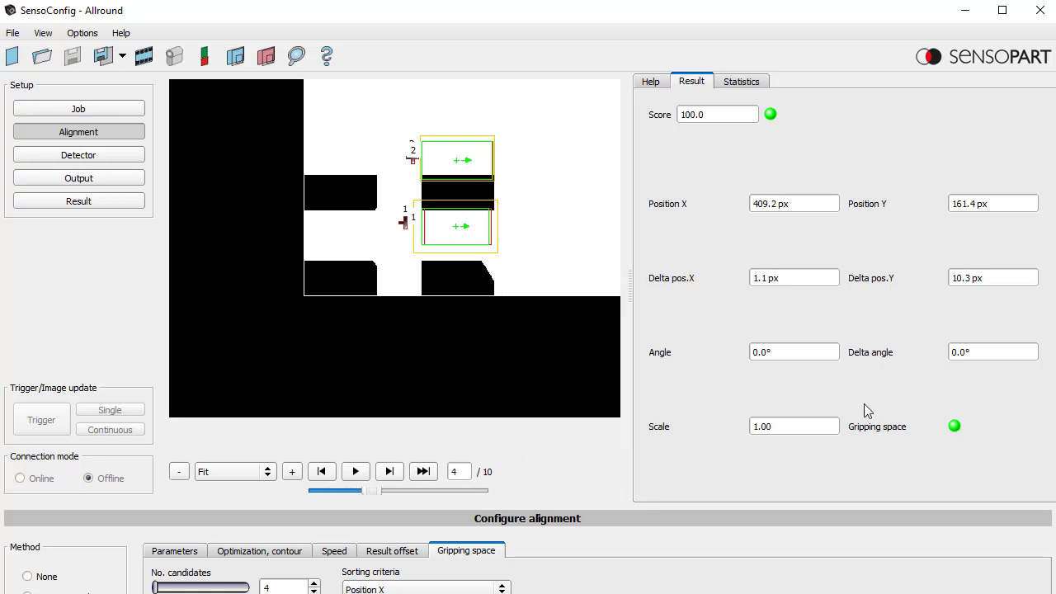
left_click(390, 473)
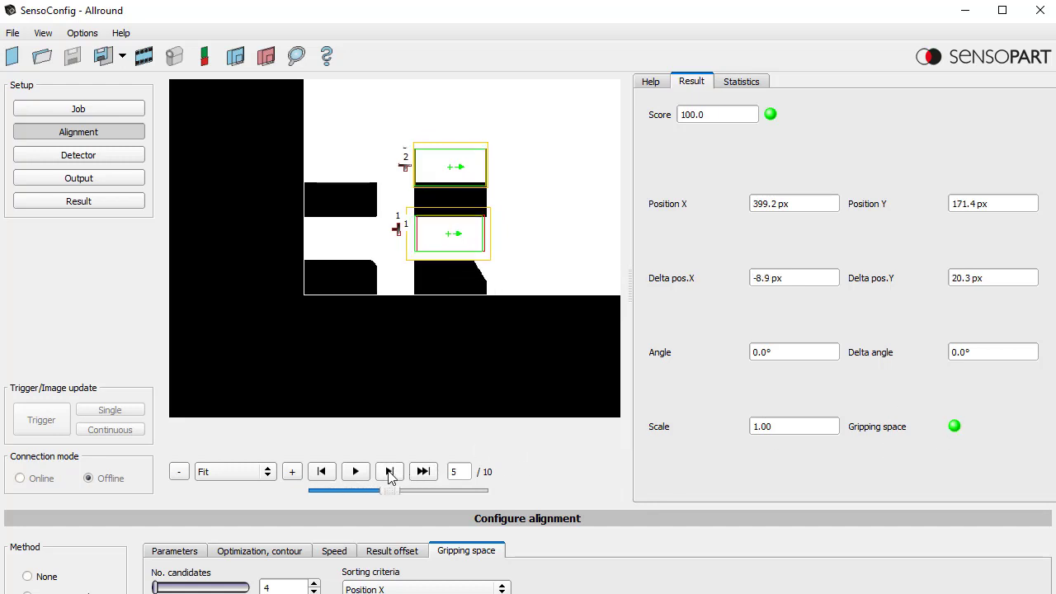
left_click(389, 473)
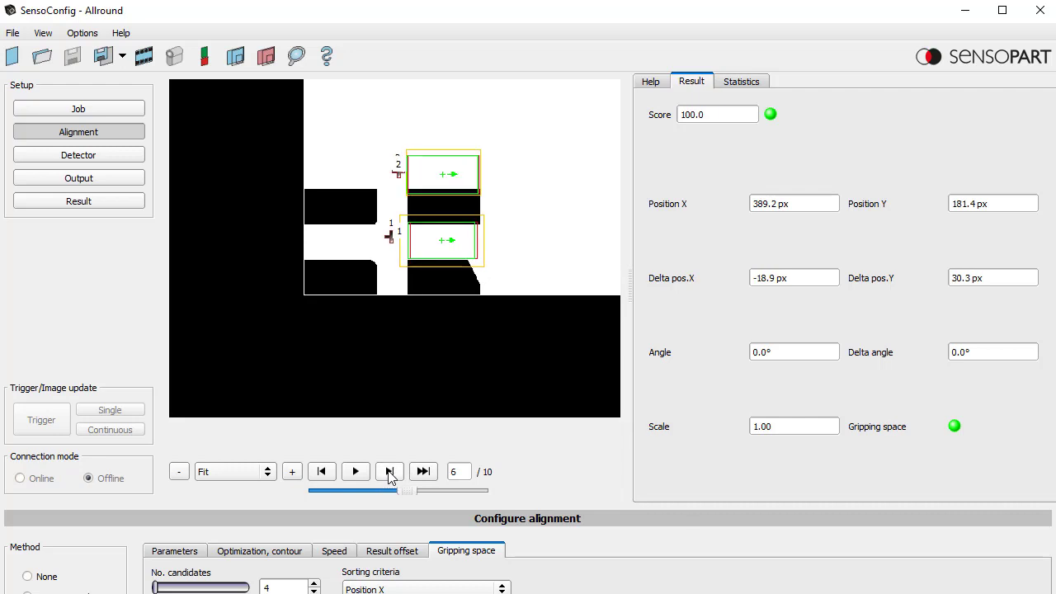
left_click(390, 473)
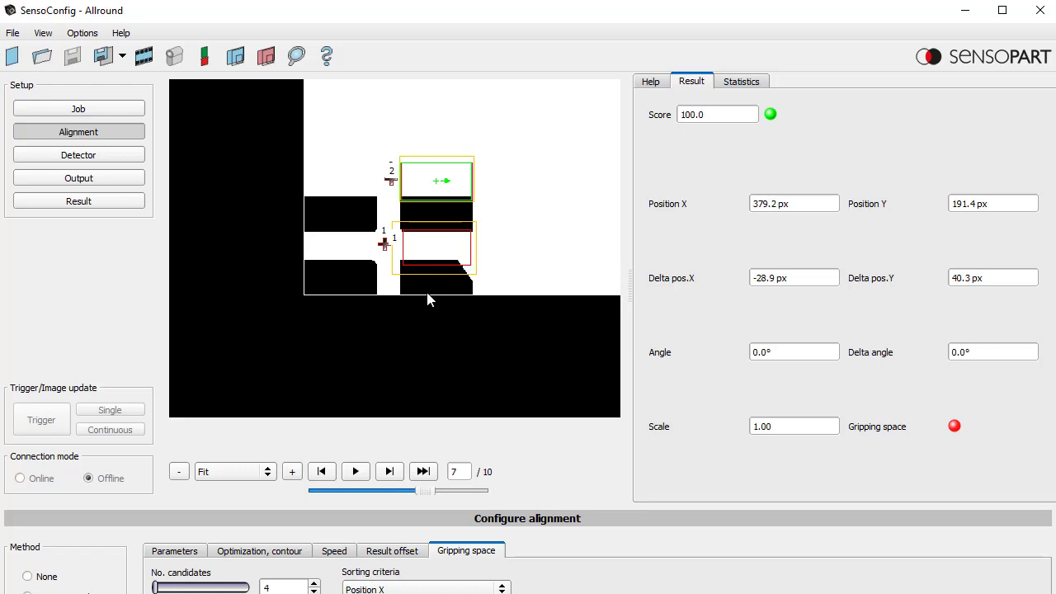
Examine at 200% zoom how the lower gripper region meets the neighbouring part in images 7 and 6.
left_click(292, 473)
left_click_drag(330, 450, 393, 450)
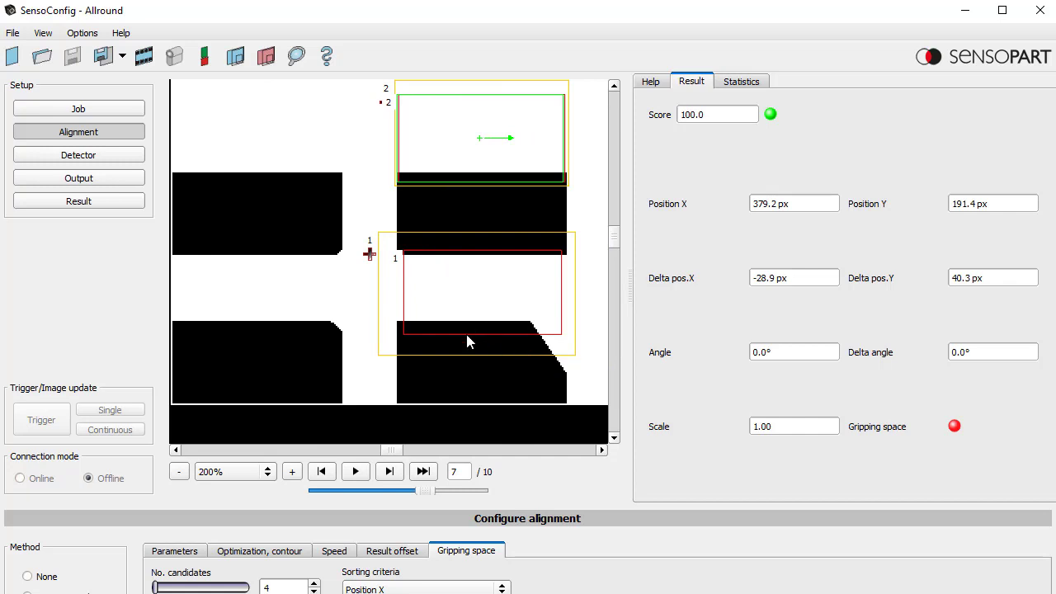
left_click(323, 472)
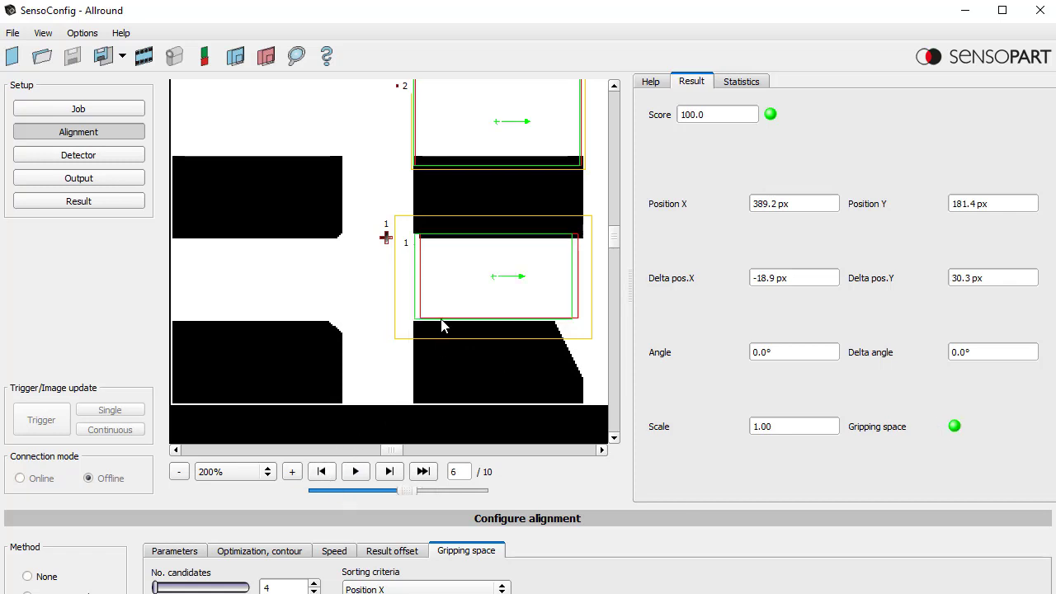
left_click(231, 471)
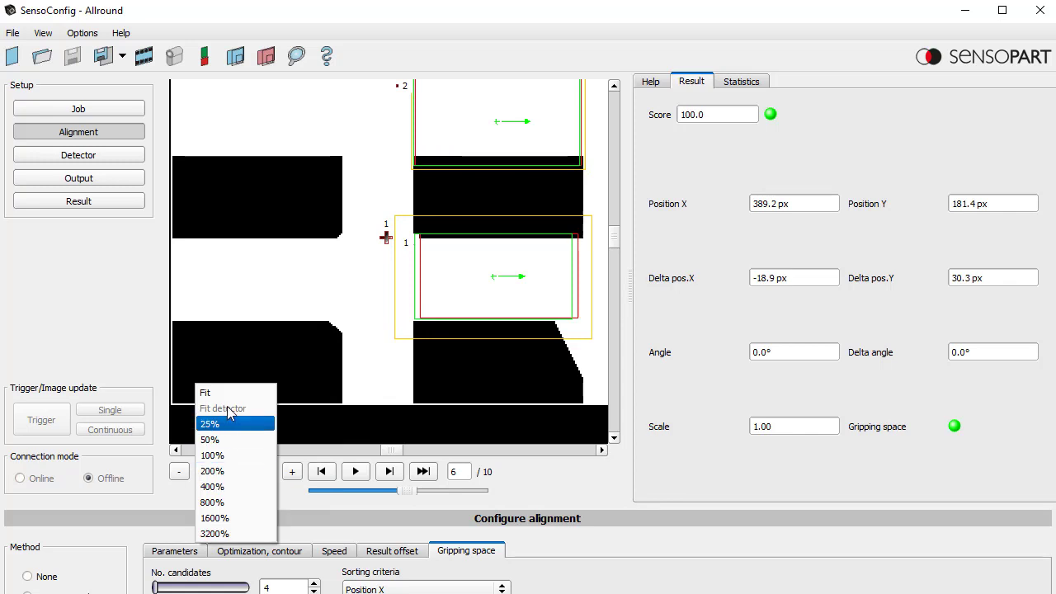
left_click(220, 395)
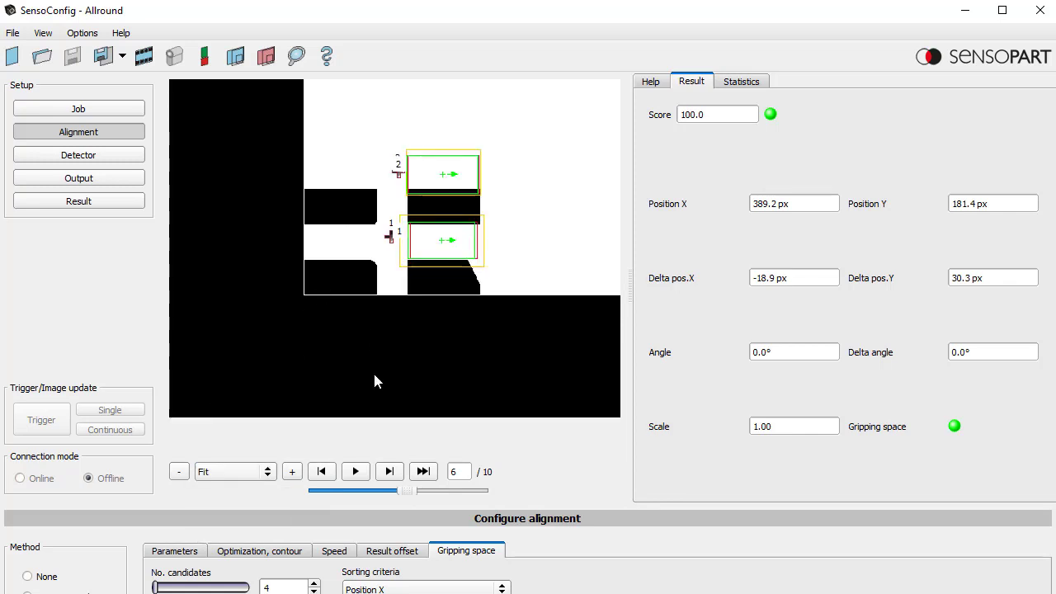
scroll(246, 469, "down", 4)
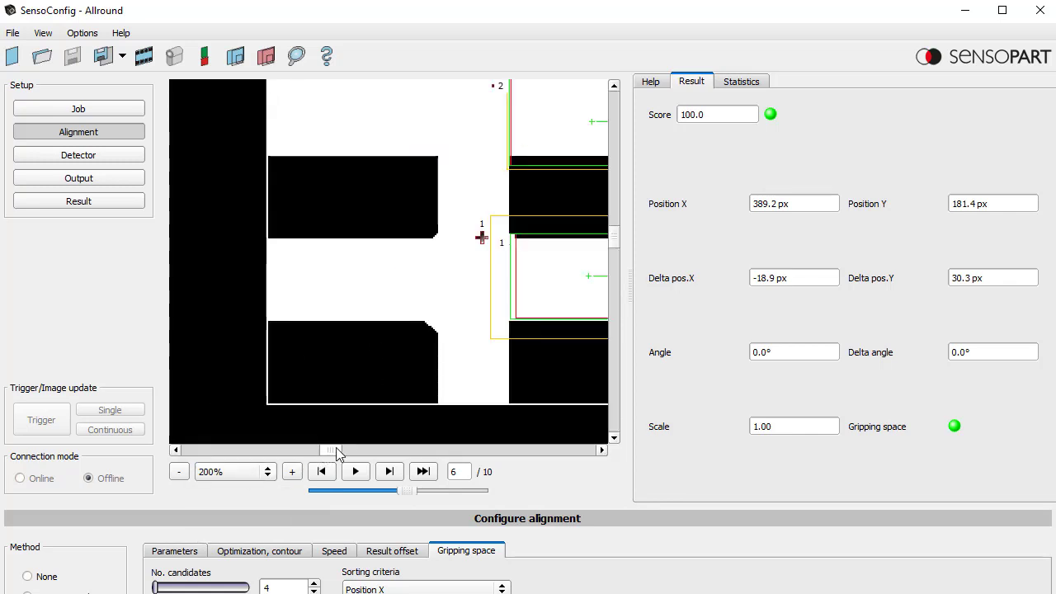
left_click_drag(363, 449, 438, 446)
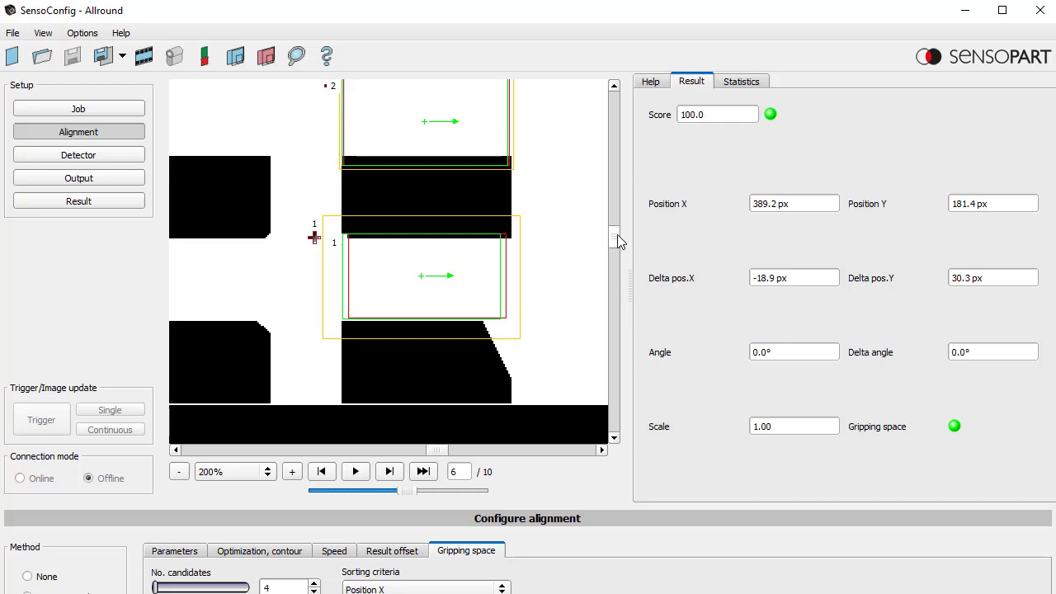
left_click_drag(618, 236, 619, 250)
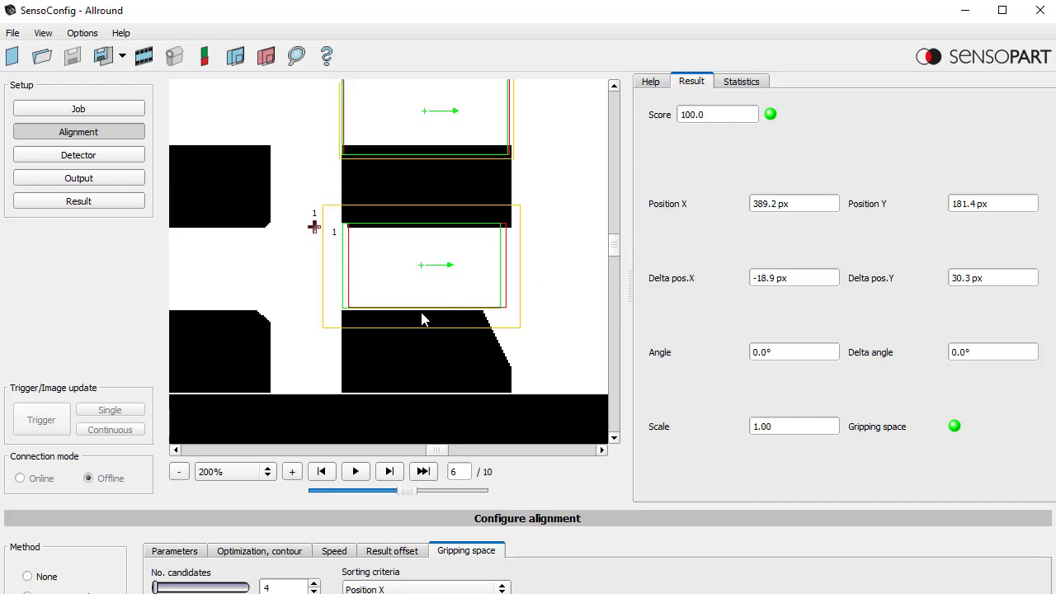
Go back to filmstrip image 3 and extend the lower edge of the Gripper1North detector's teach region downward.
left_click(122, 158)
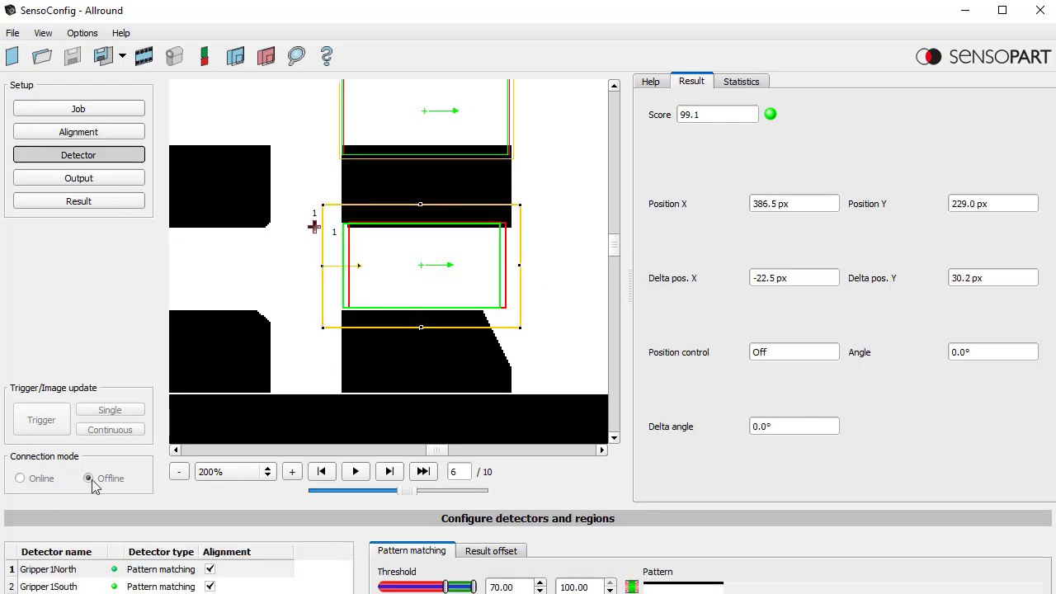
left_click(53, 586)
left_click(52, 570)
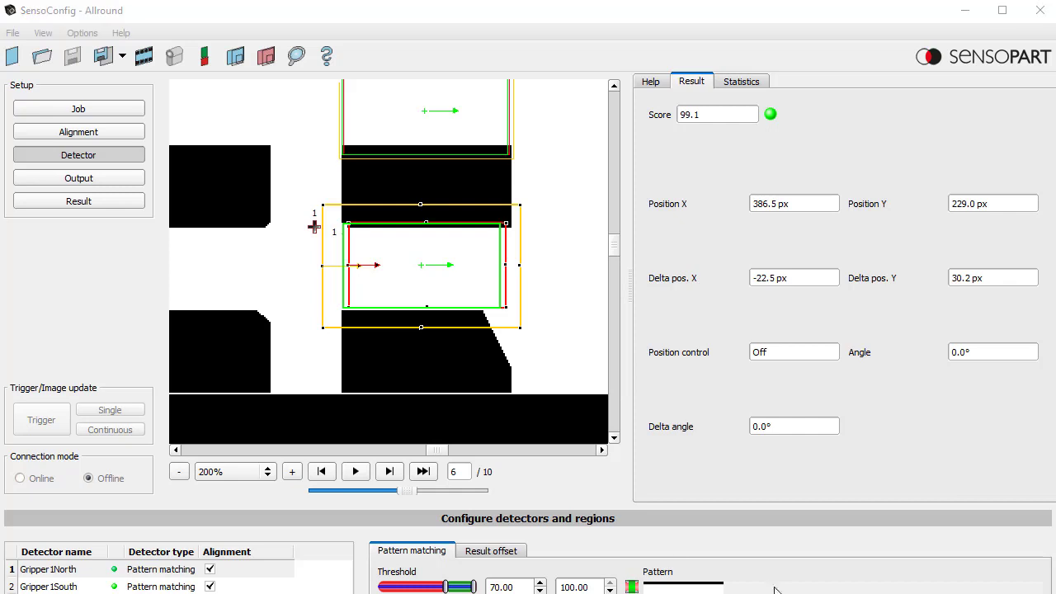
left_click(321, 471)
left_click(321, 471)
left_click(321, 471)
left_click(321, 471)
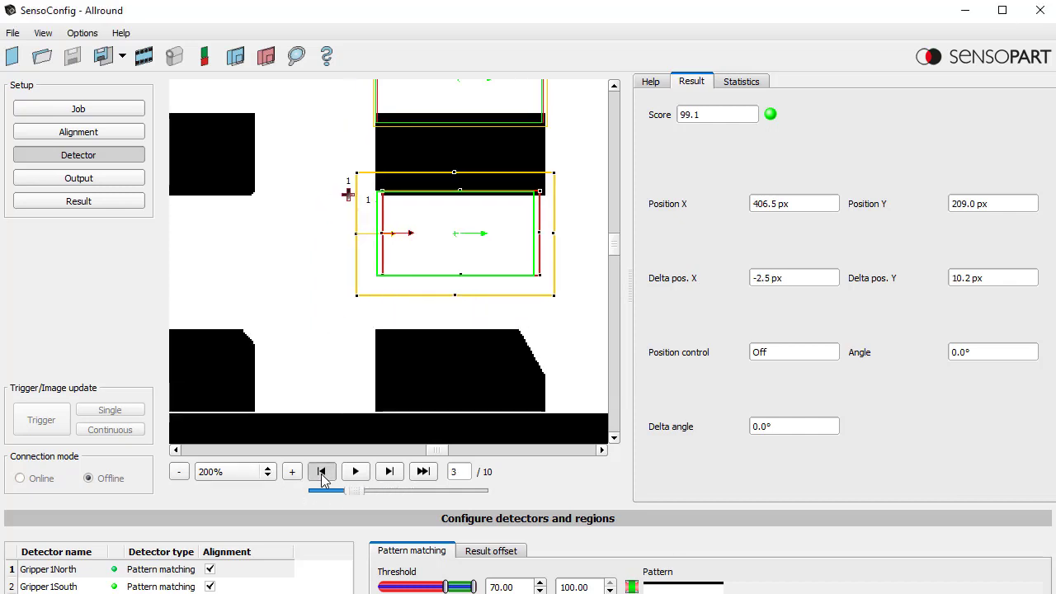
left_click(321, 471)
left_click_drag(460, 259, 460, 297)
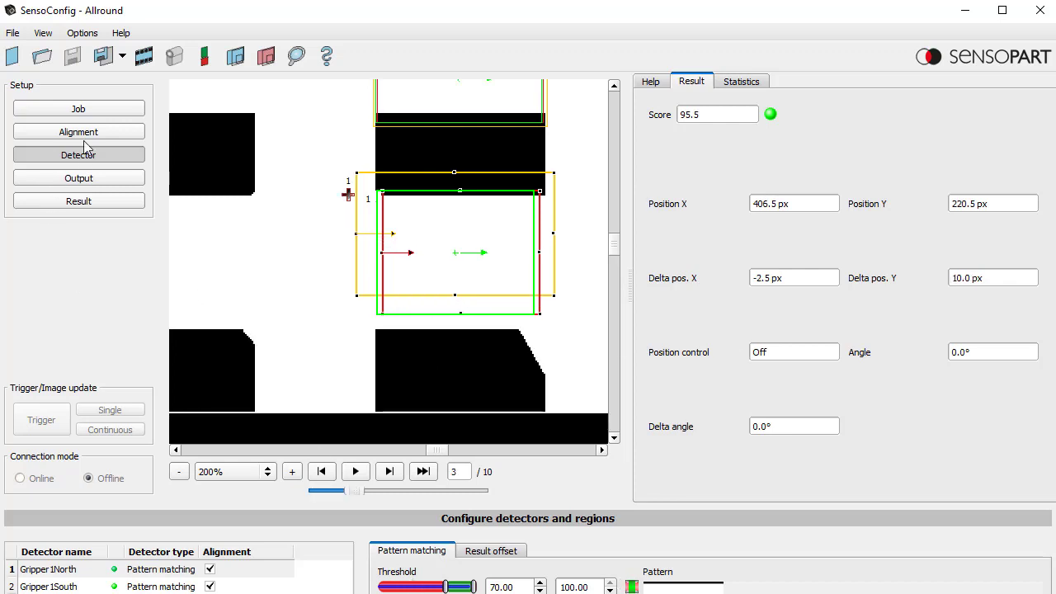
Return to the alignment setup and advance through the filmstrip to check the gripping space with the enlarged region.
left_click(82, 133)
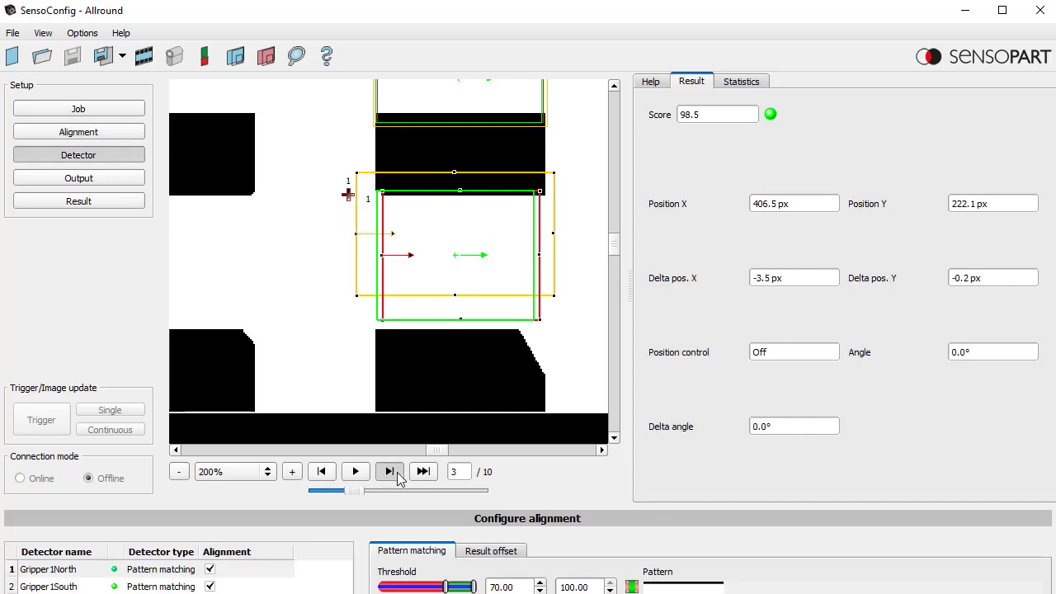
left_click(398, 478)
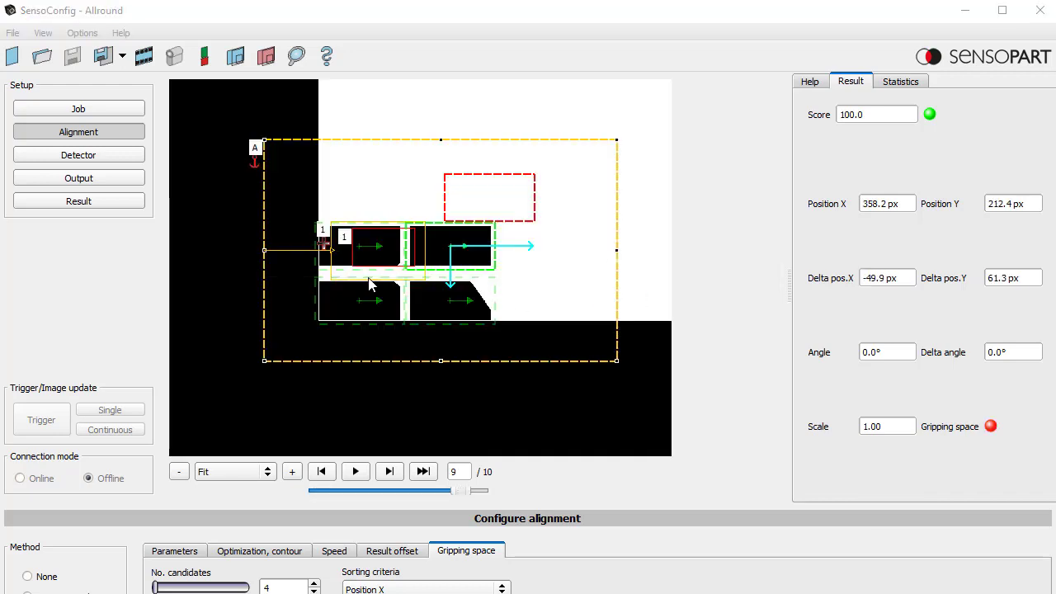
From the job setup, delete all images in the filmstrip configuration and load the replacement images.
left_click(78, 109)
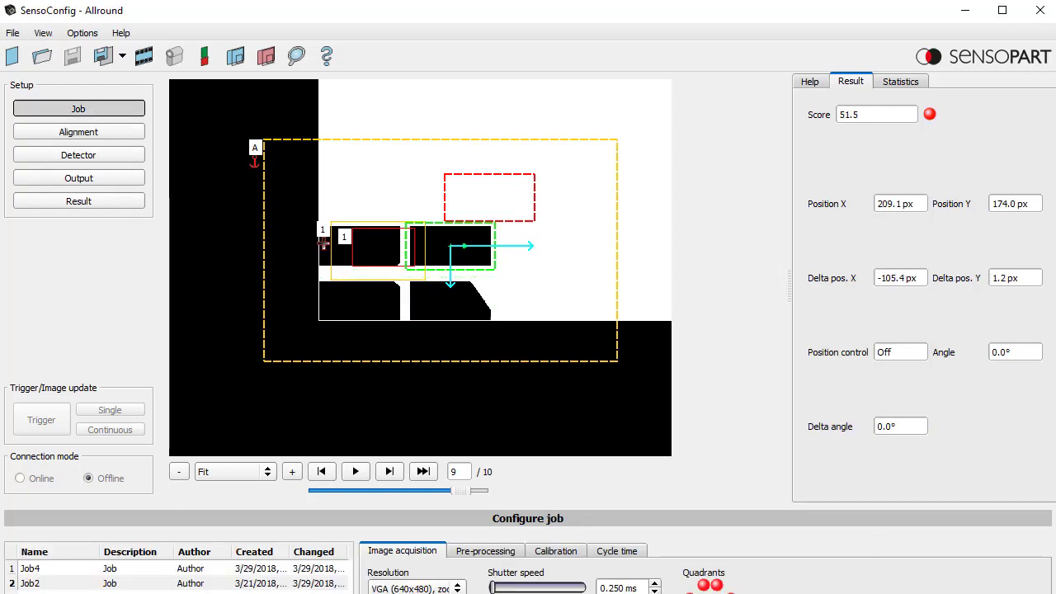
left_click(58, 591)
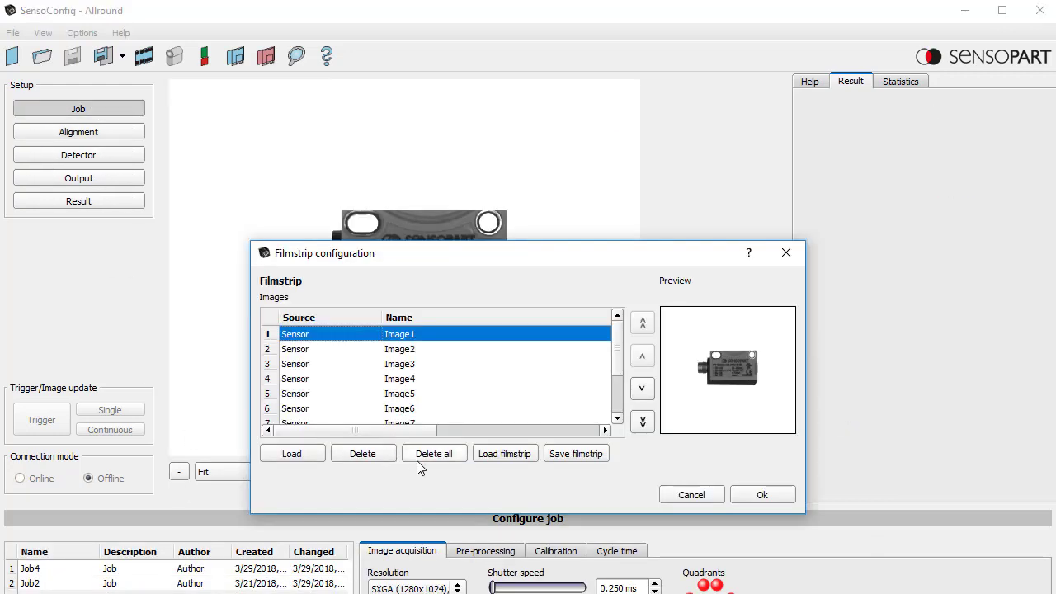
left_click(434, 454)
key("Return")
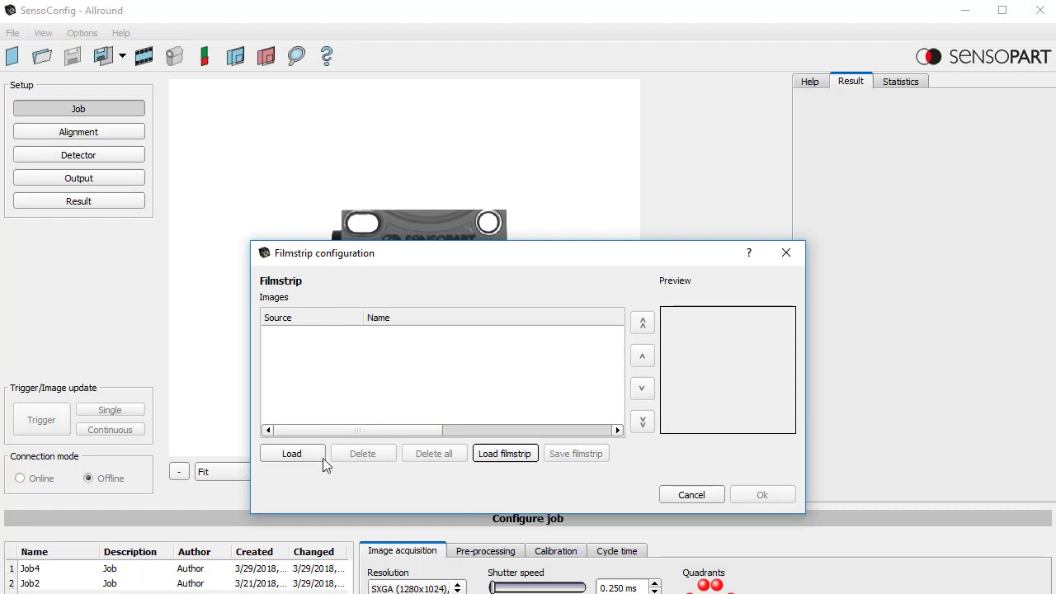
left_click(291, 454)
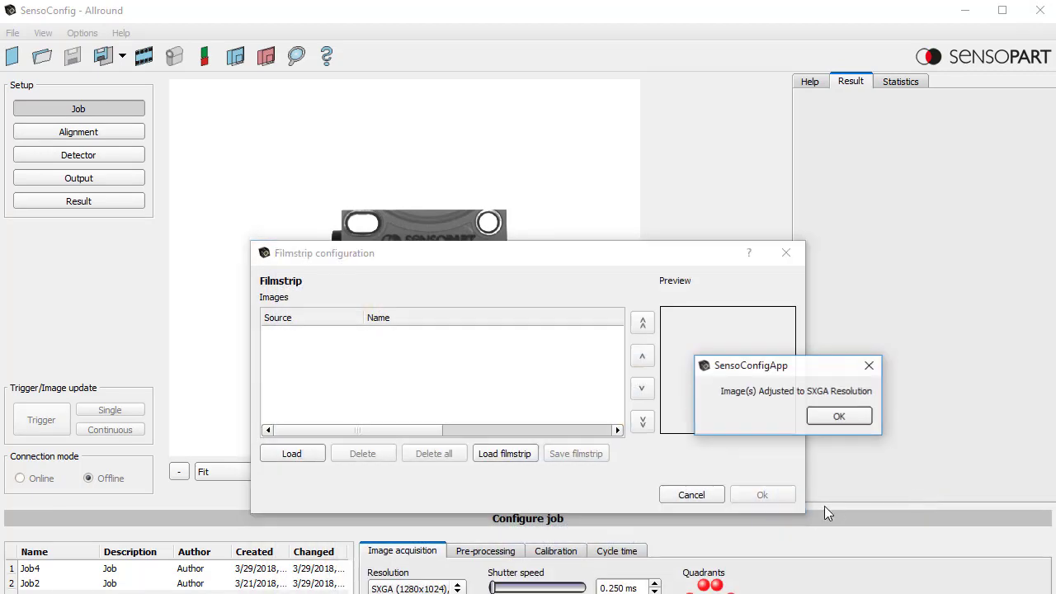
key("Return")
left_click(762, 494)
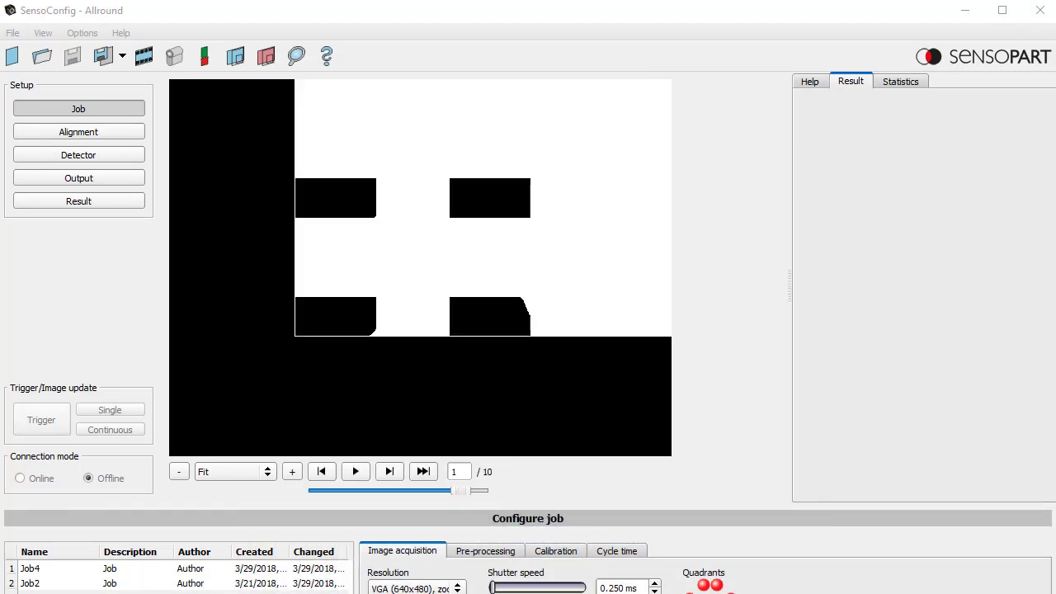
Set the alignment method to contour detection, frame the second part in the upper row as contour, and enlarge the search region over the white area.
left_click(114, 133)
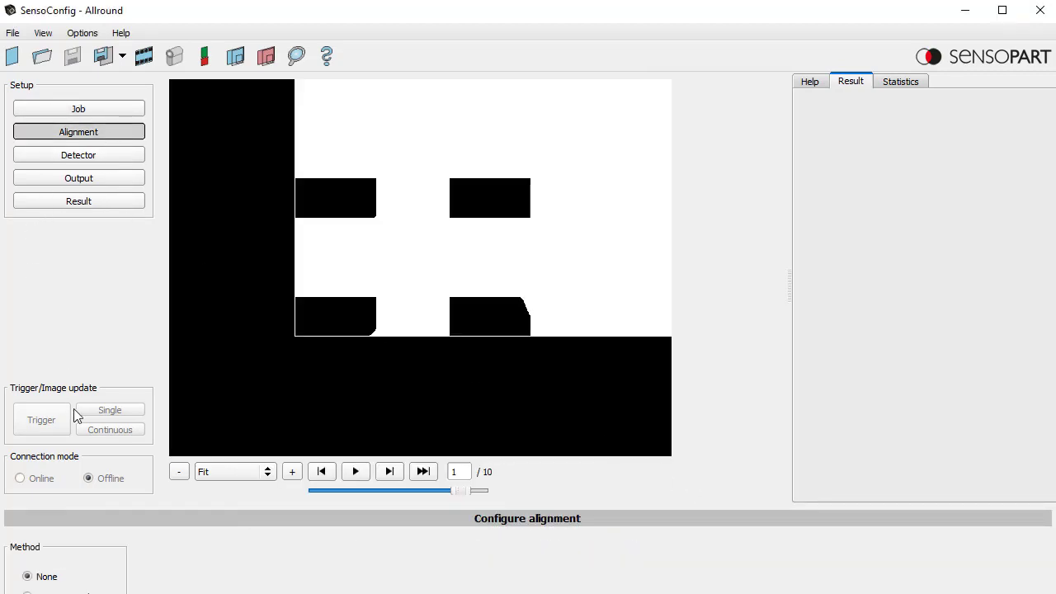
left_click(27, 593)
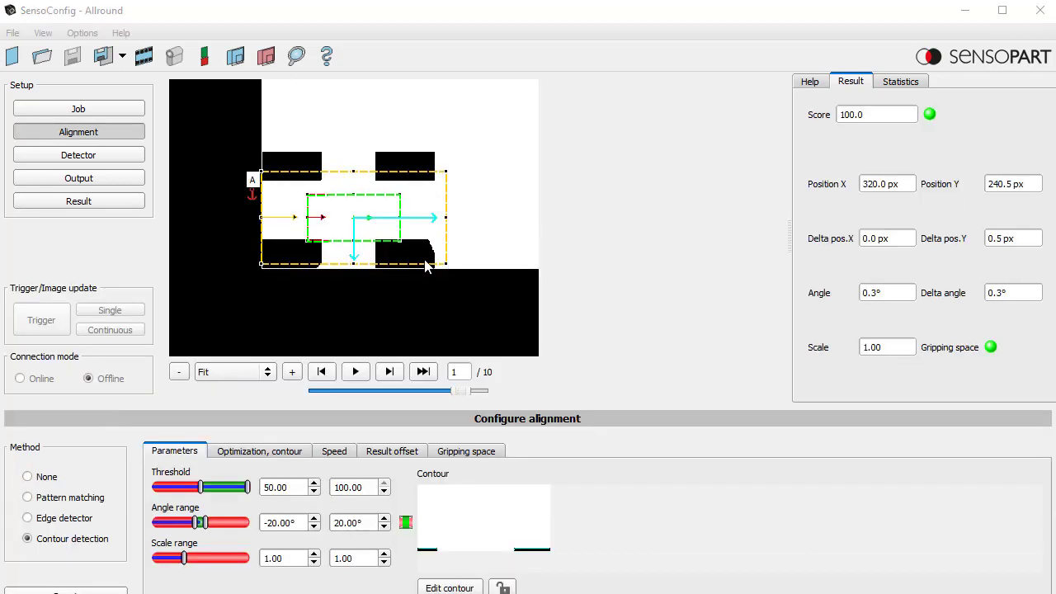
left_click_drag(391, 241, 434, 185)
left_click_drag(444, 188, 561, 45)
Edit the contour region, tracing all four borders of the black rectangle with a Line cursor of size 8 in remove-pixels mode.
left_click(452, 588)
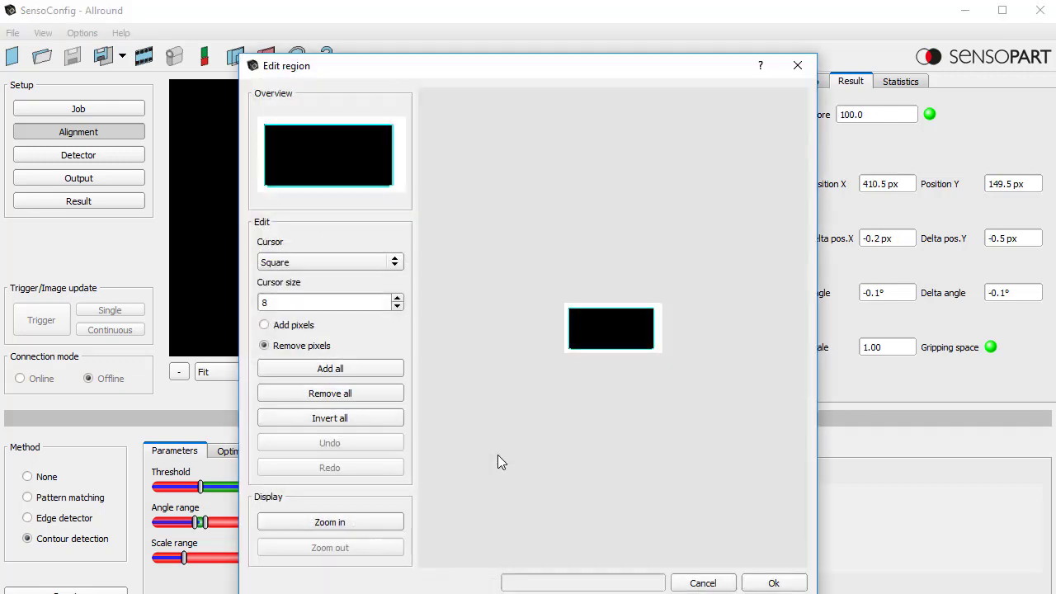
left_click(329, 523)
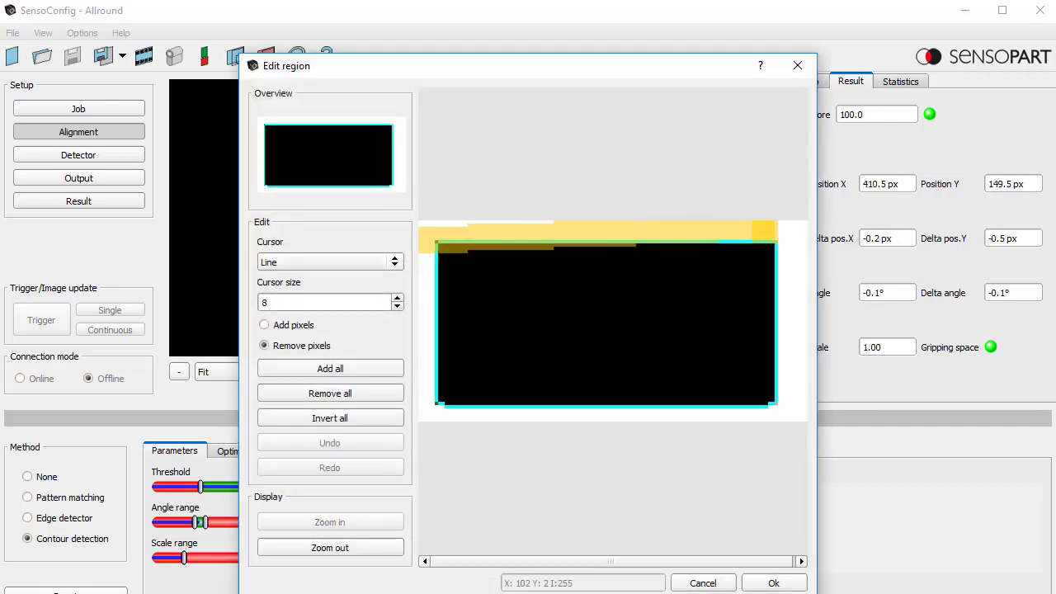
left_click(771, 239)
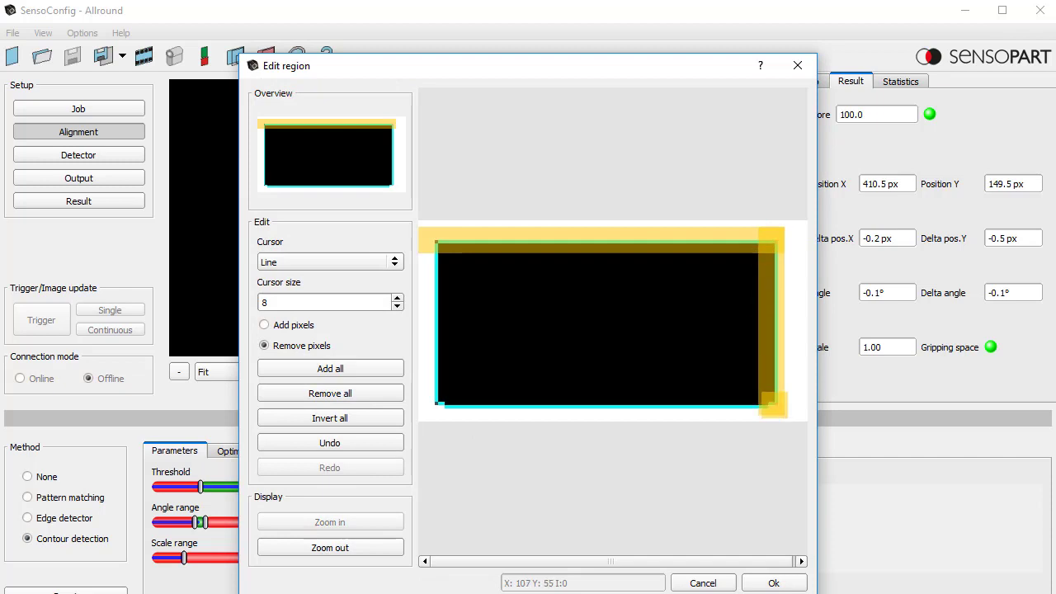
left_click(770, 401)
left_click(441, 405)
left_click(439, 250)
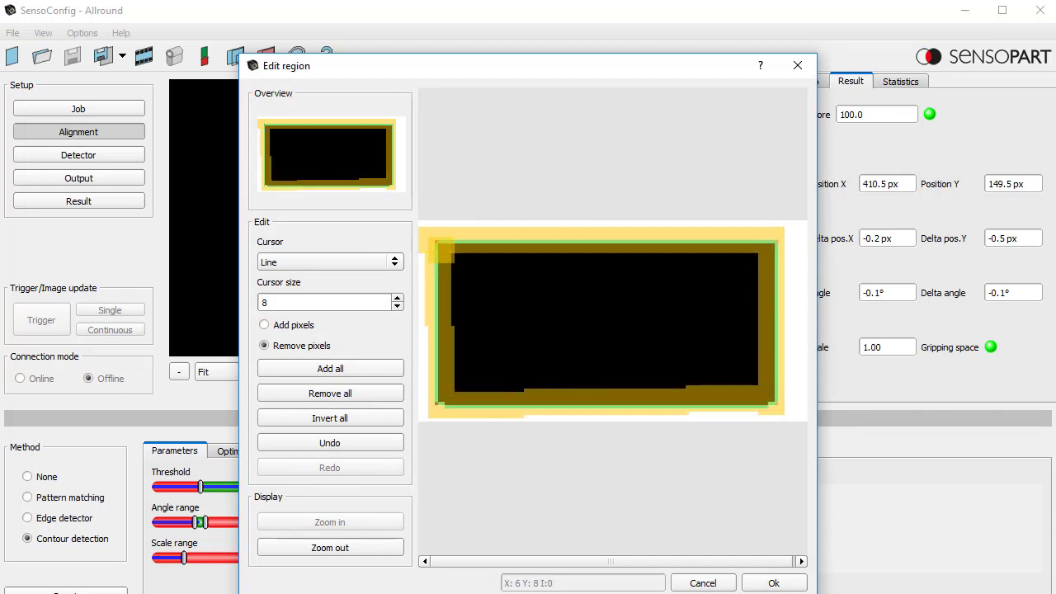
Invert the edited contour region so only the rectangle's outline stays active, accept it, and lock the contour.
left_click(330, 419)
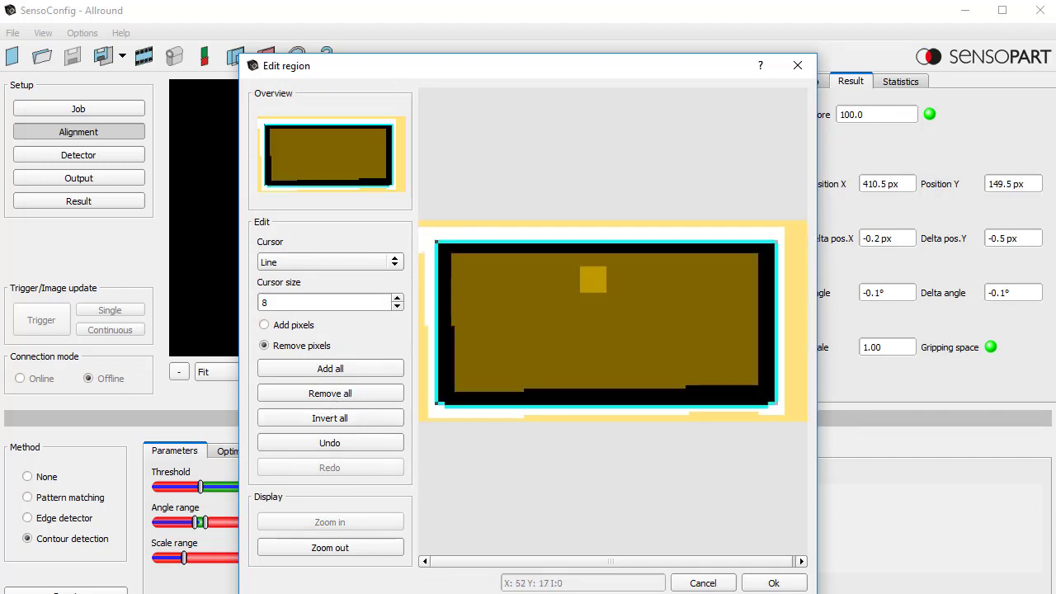
left_click(776, 582)
left_click(500, 588)
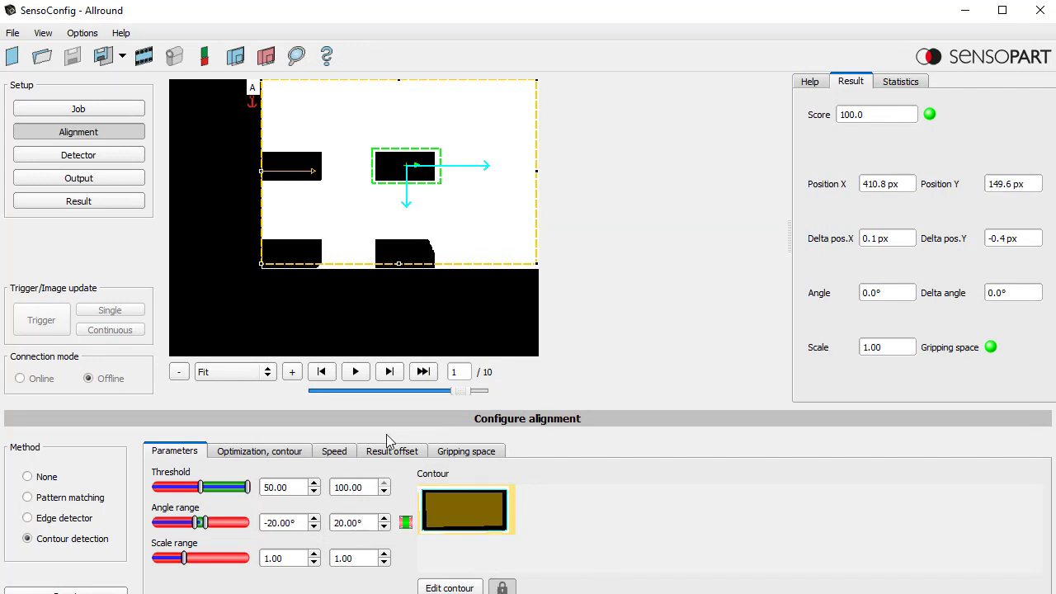
Set the number of gripping space candidates to 4.
left_click(482, 451)
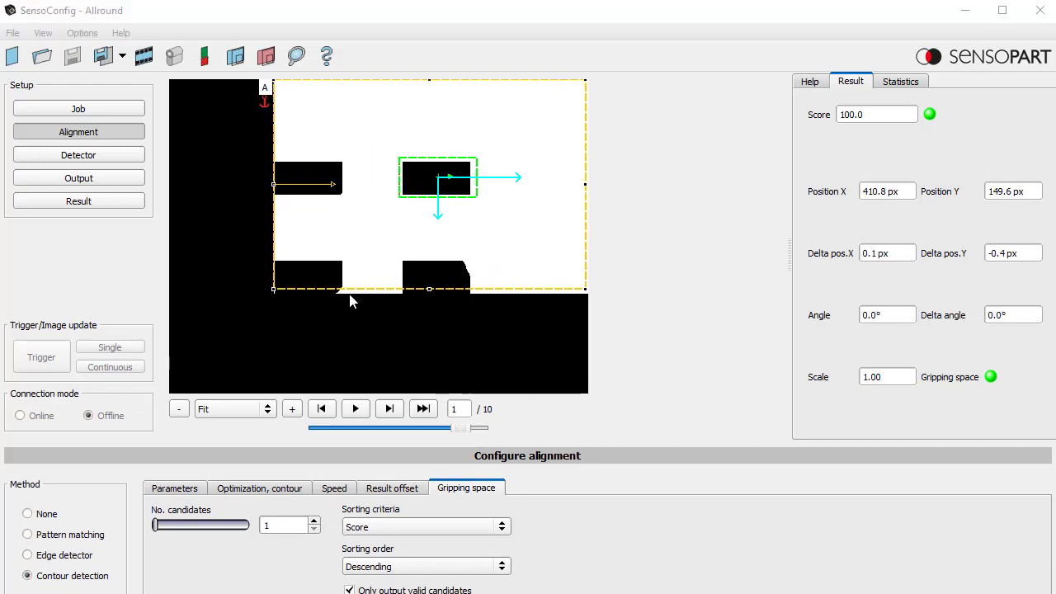
left_click(315, 520)
left_click(315, 520)
left_click(314, 519)
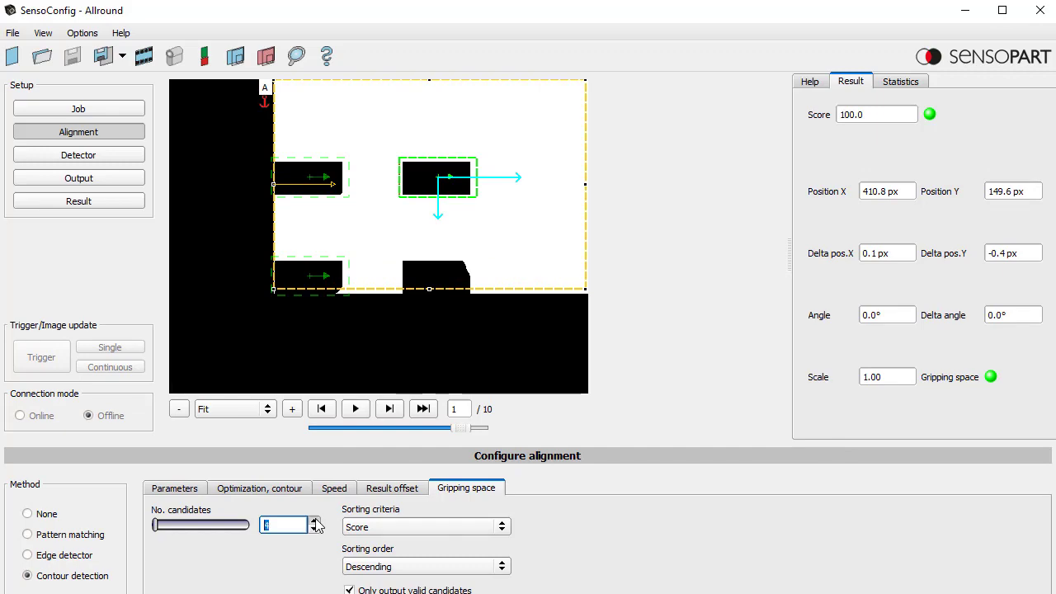
Add a Gray detector and fit its region to the free space directly right of the taught upper part.
left_click(66, 154)
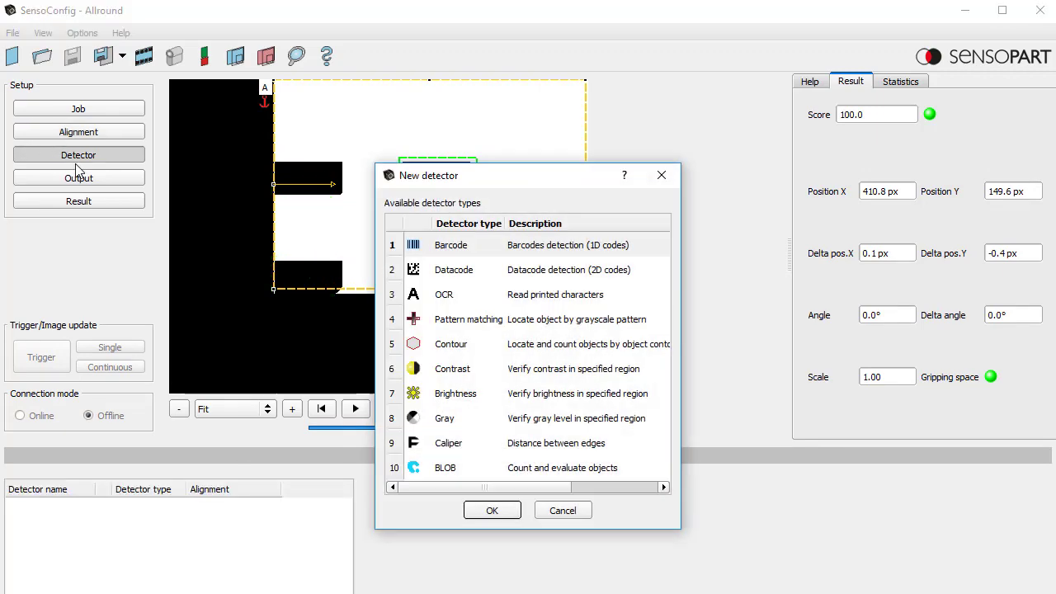
double_click(463, 415)
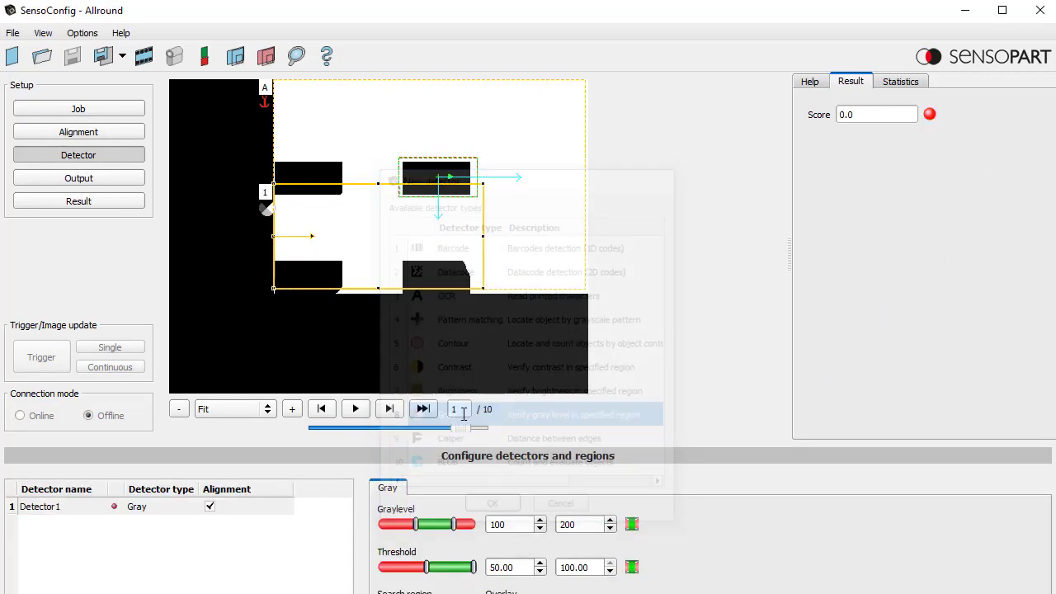
left_click_drag(356, 237, 427, 206)
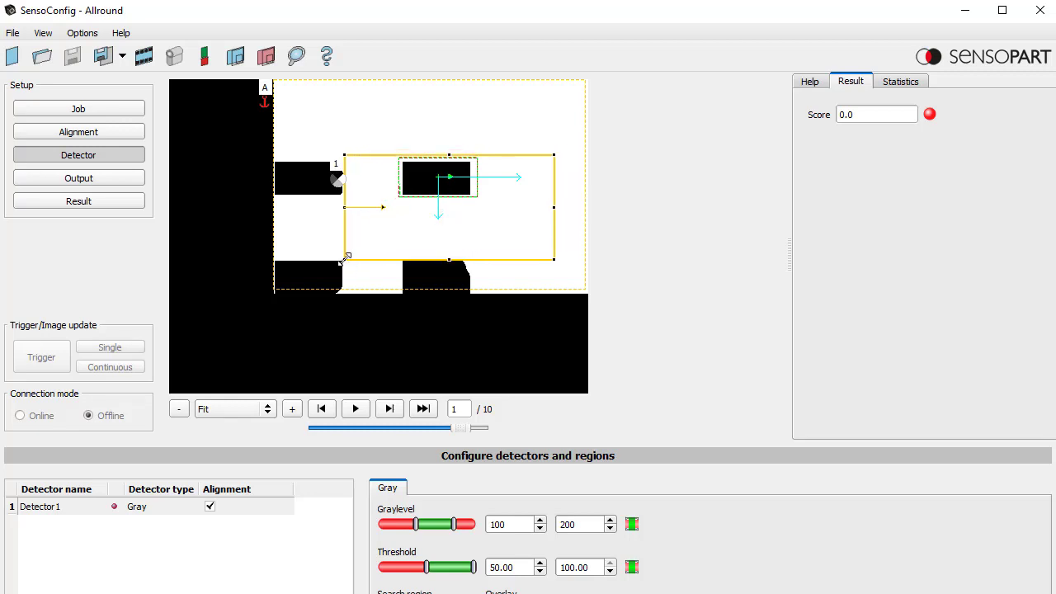
left_click_drag(347, 258, 476, 199)
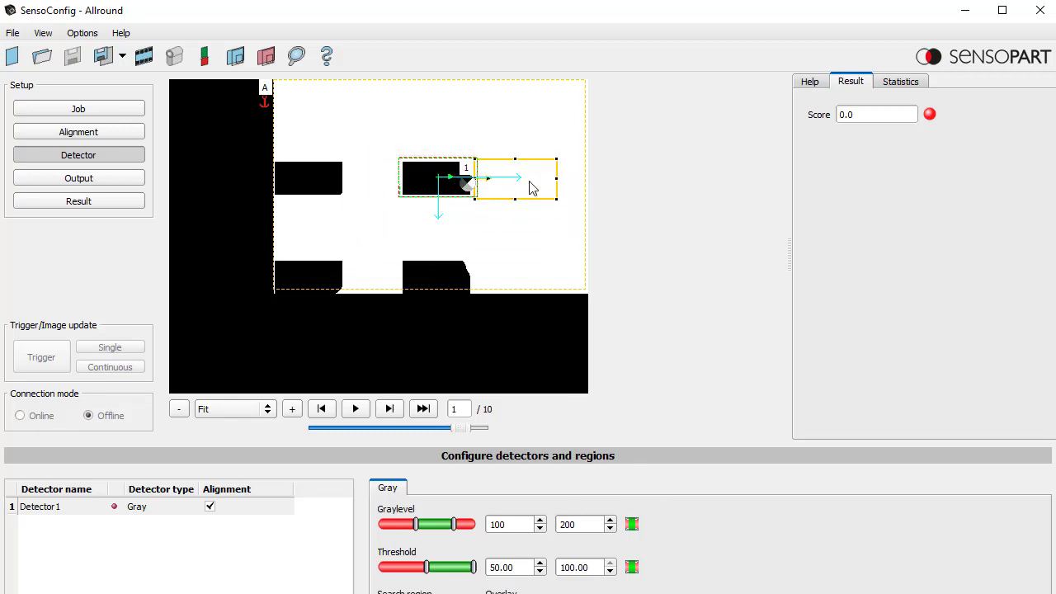
Set the Gray detector's gray level range to 220–255 and its minimum threshold to 95.
left_click_drag(454, 524, 468, 526)
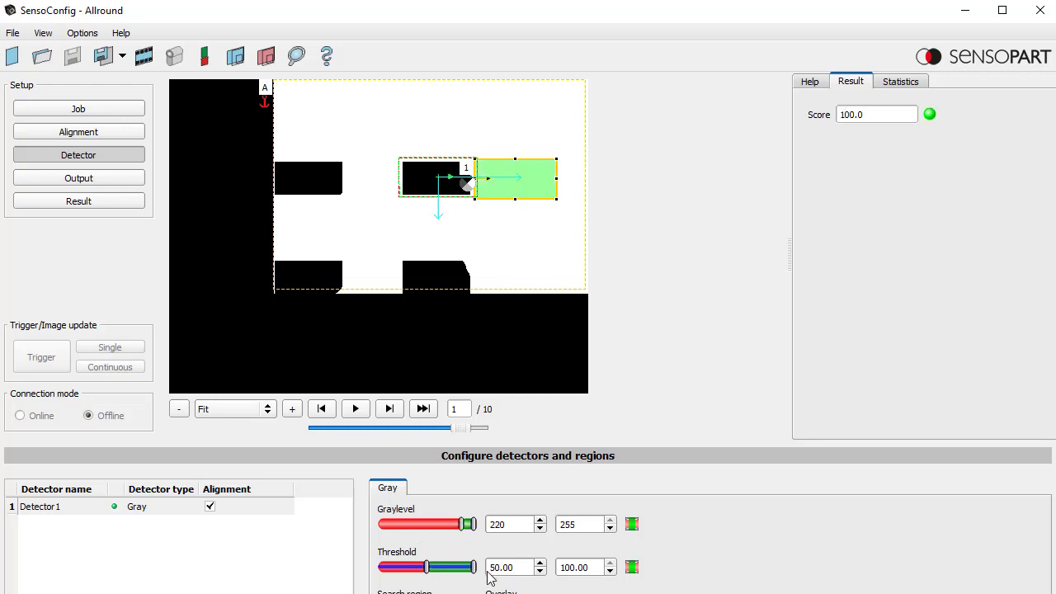
left_click_drag(517, 570, 467, 568)
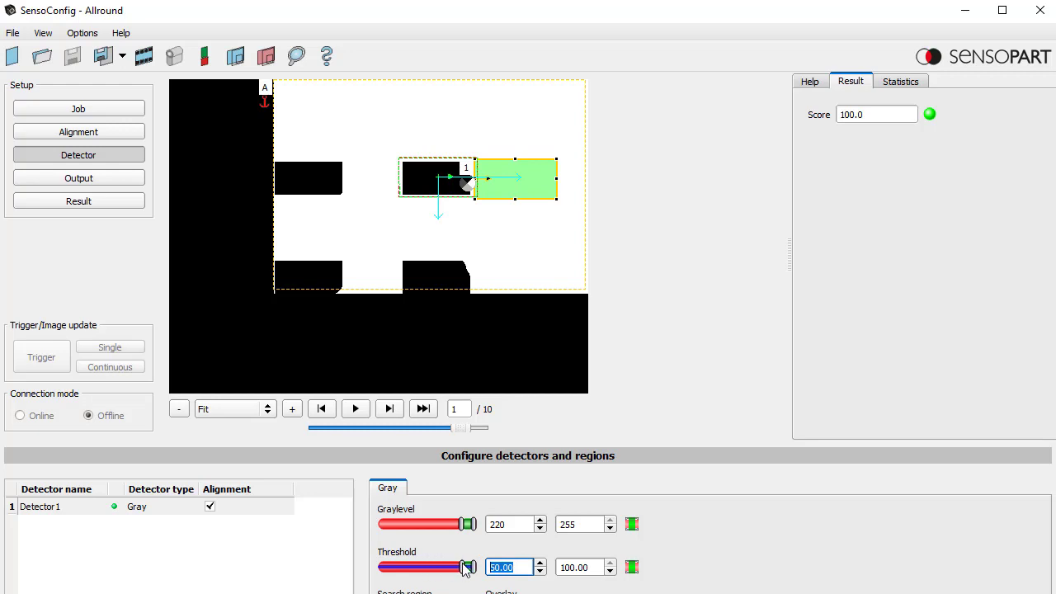
type("90")
key("Return")
type("95")
key("Return")
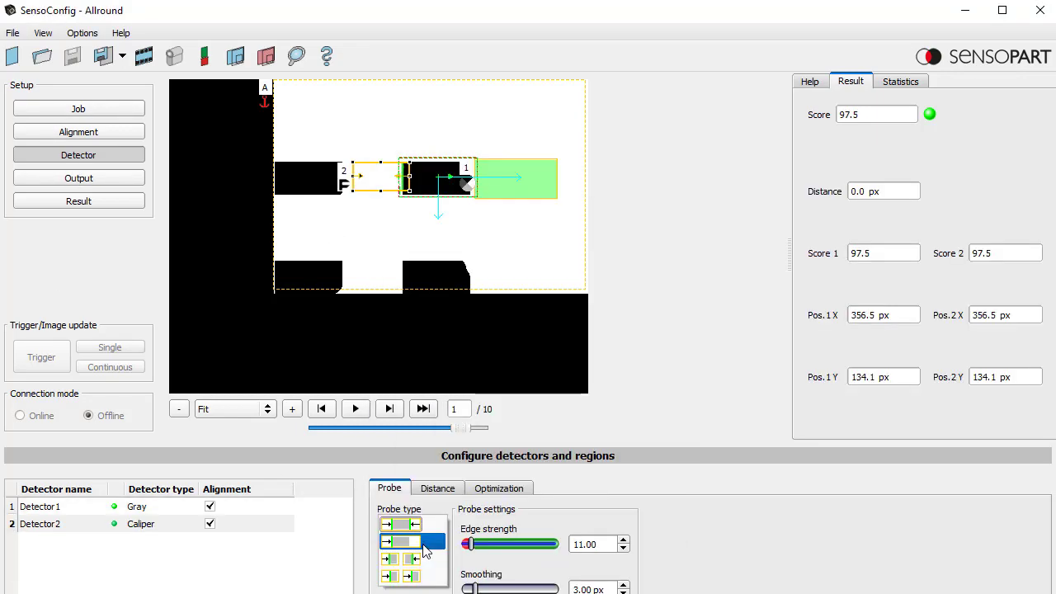
Give the Caliper detector a single probe searching rightward and fit its region over the gap left of the taught upper part.
left_click(422, 543)
left_click_drag(363, 248, 385, 203)
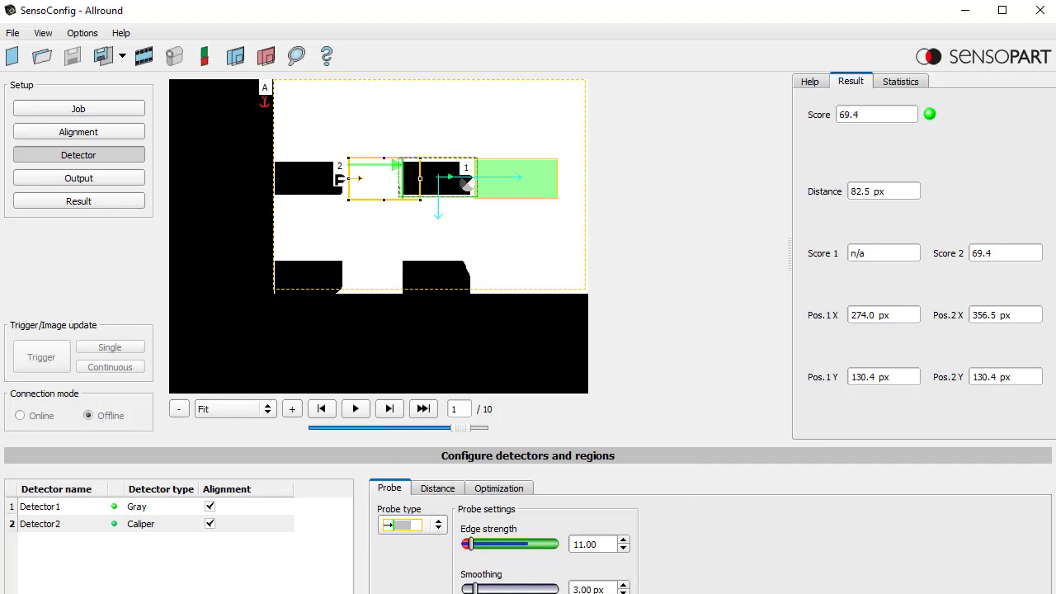
Inspect the caliper results of Detector2 for the individual search stripes, with the winner display turned off.
left_click(419, 580)
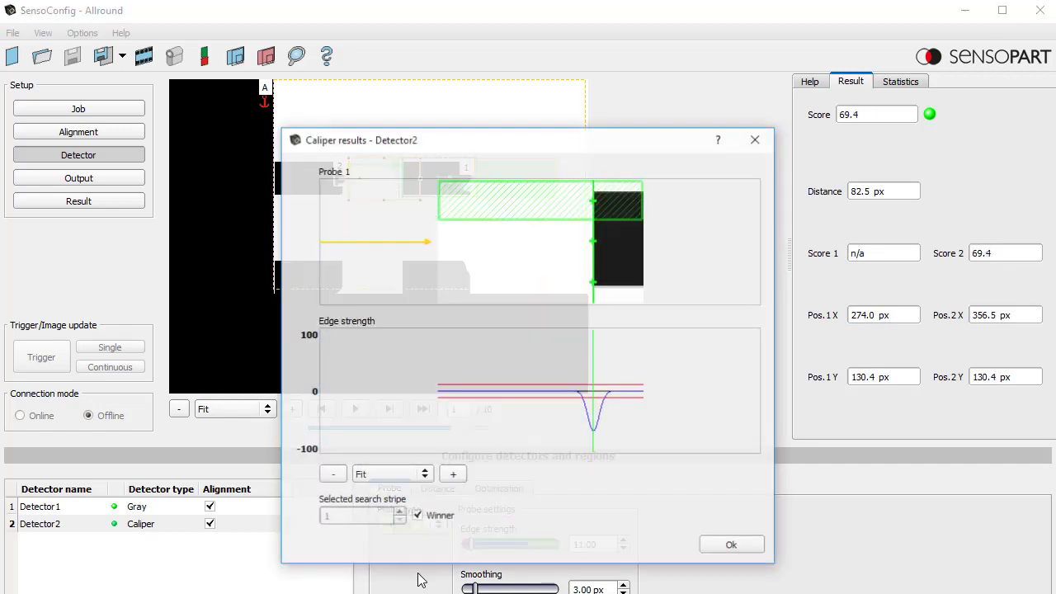
left_click_drag(503, 146, 720, 84)
left_click(634, 454)
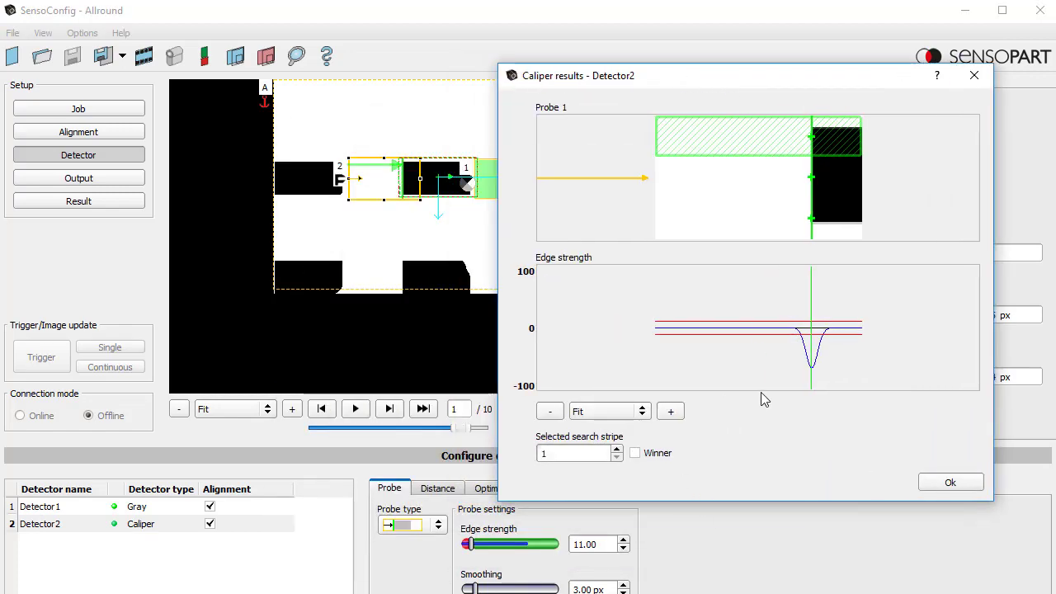
left_click(617, 449)
left_click(617, 449)
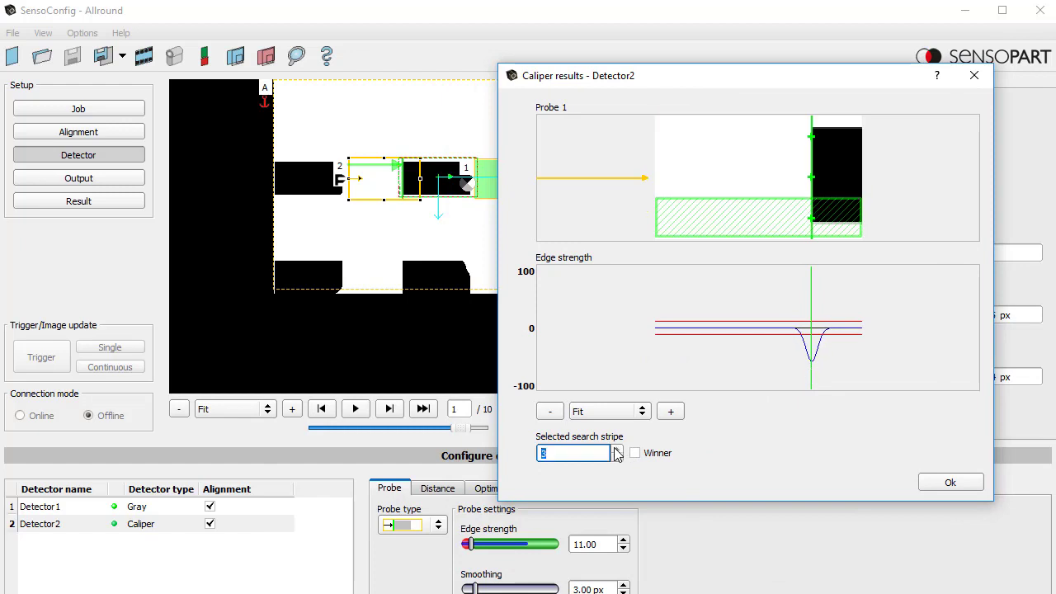
left_click(617, 457)
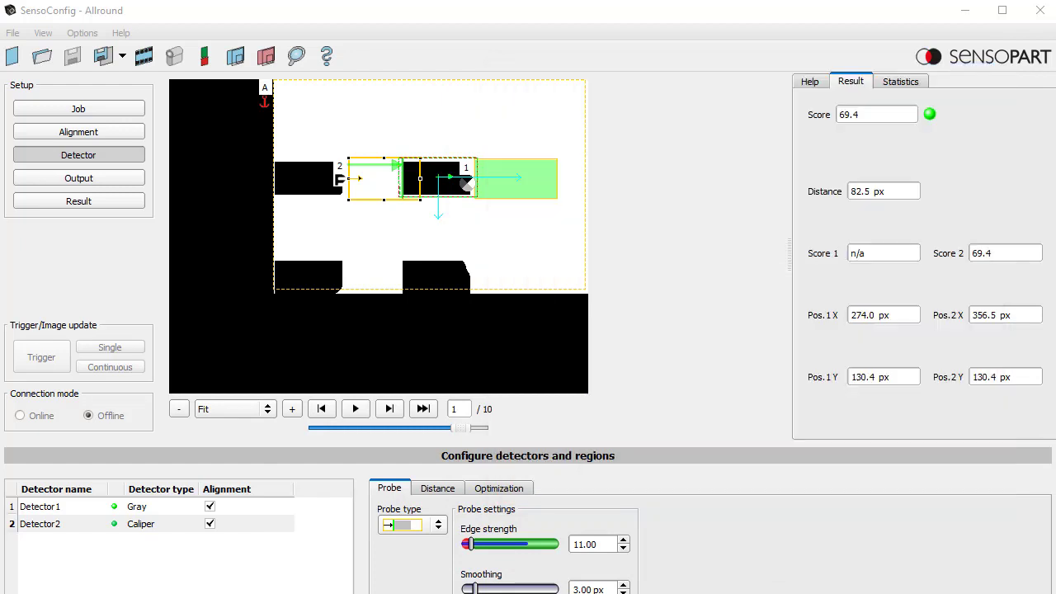
Set the Caliper detector's minimum distance to 78 px.
triple_click(893, 190)
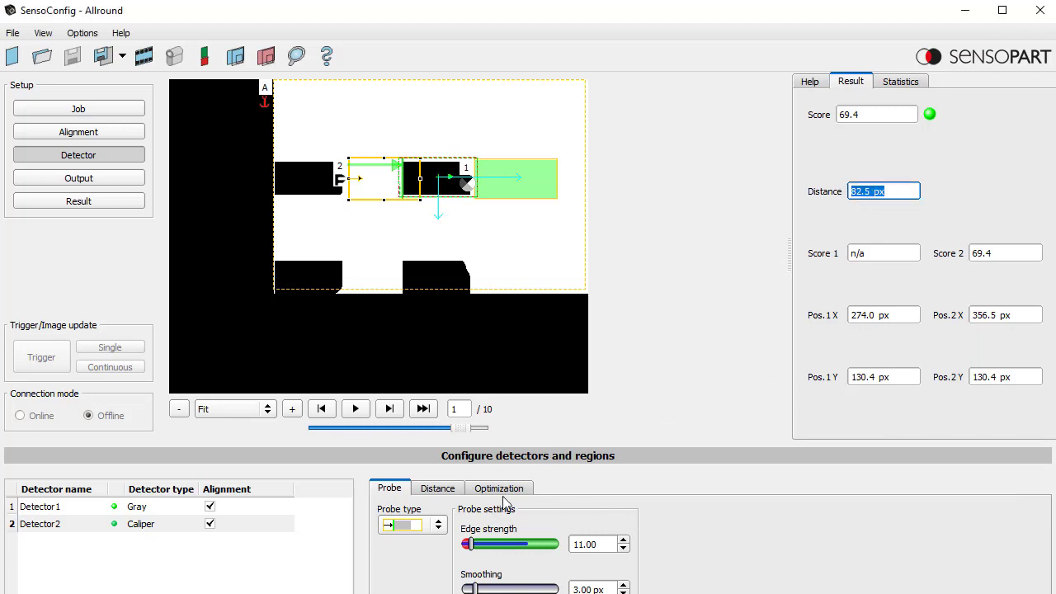
left_click(437, 488)
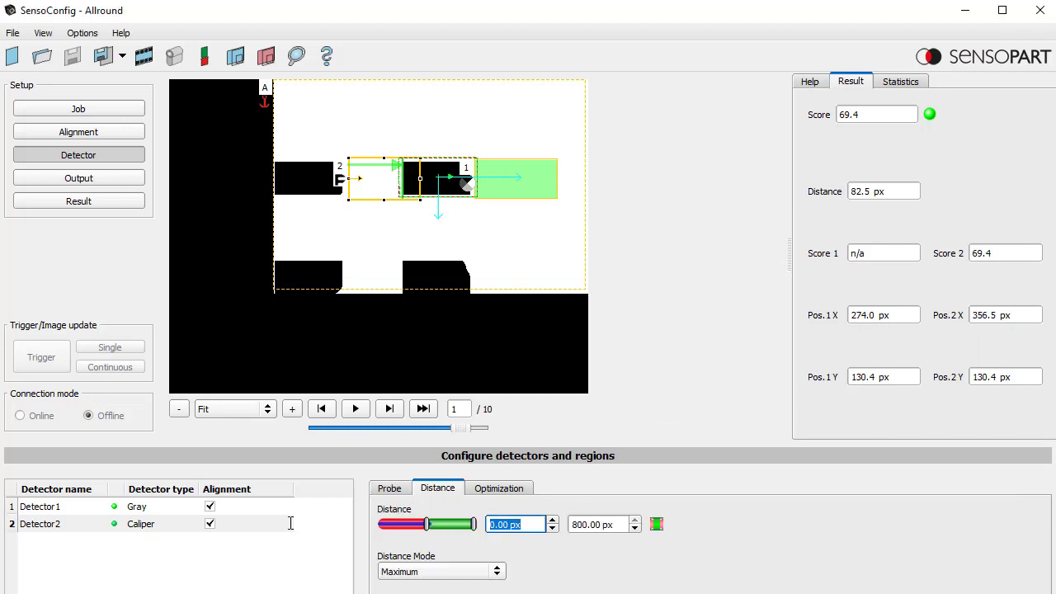
type("78")
key("Return")
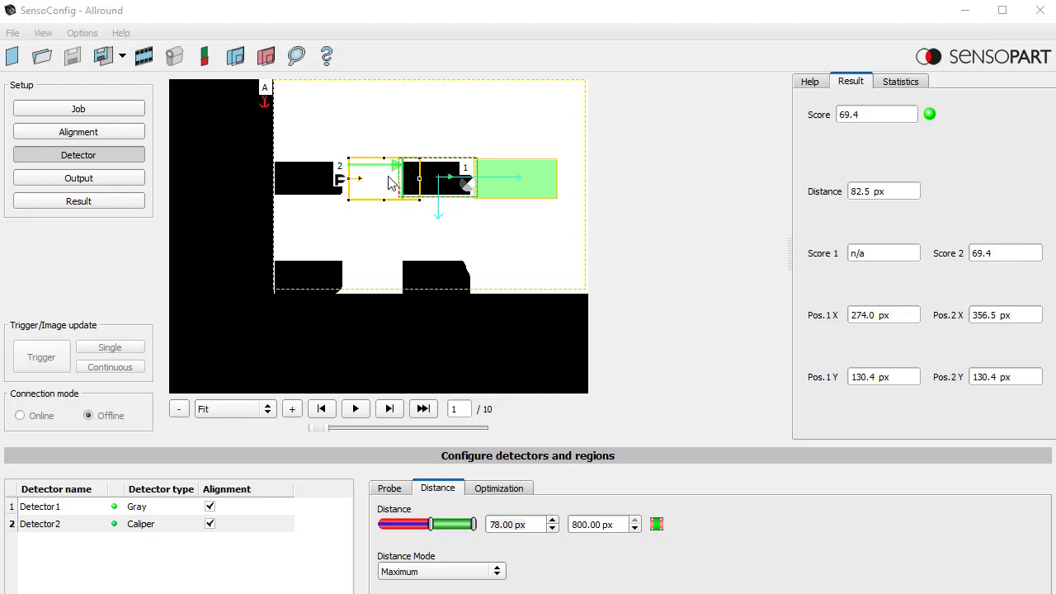
Go back to the caliper's probe settings and switch repeatedly between filmstrip images 1 and 2 to compare the detector results.
left_click(401, 490)
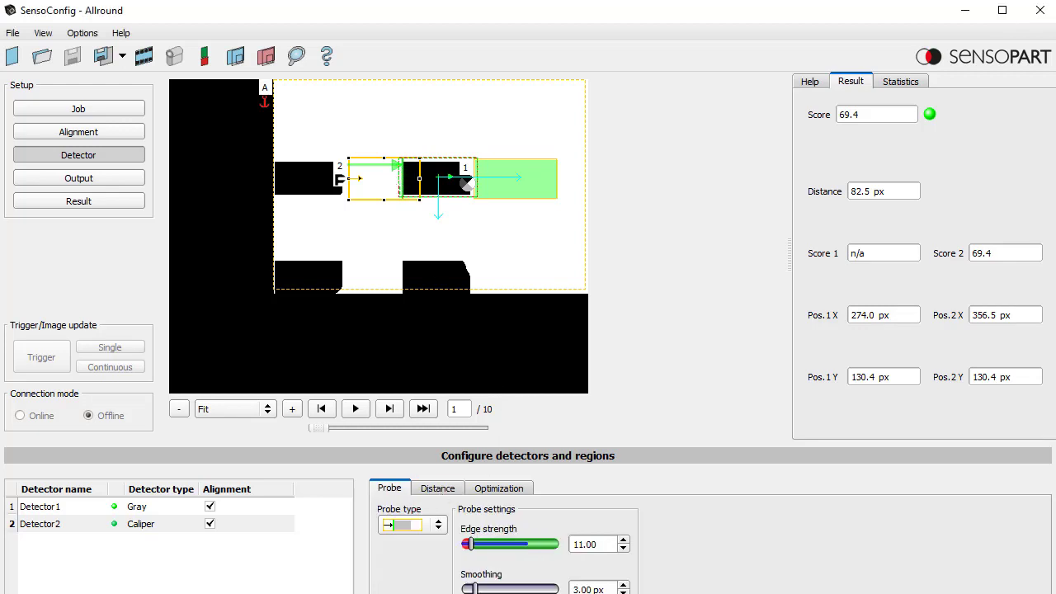
left_click(338, 180)
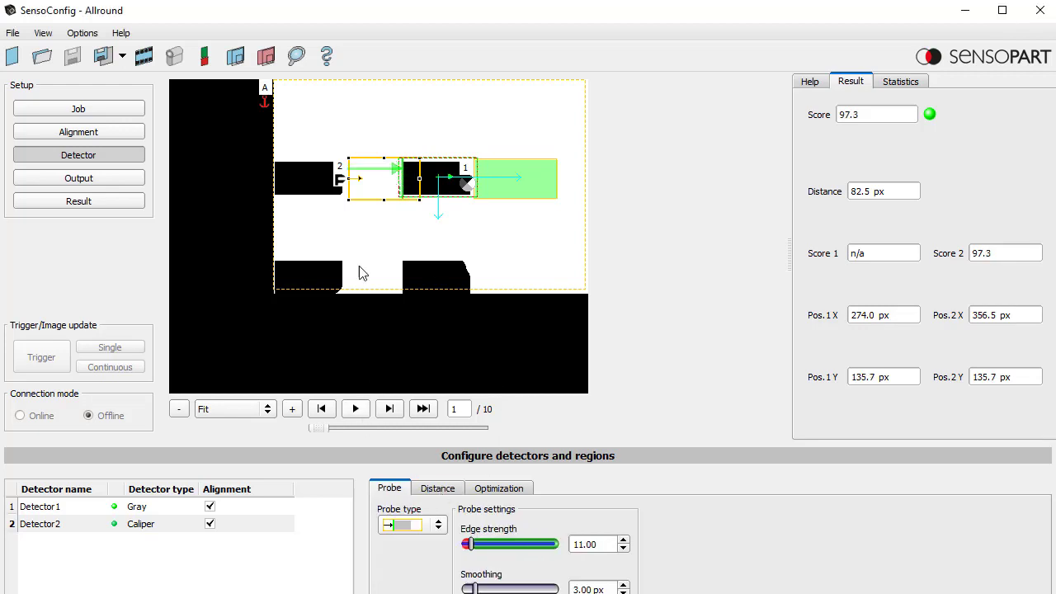
left_click(389, 410)
left_click(322, 410)
left_click(390, 410)
left_click(322, 410)
left_click(390, 411)
left_click(322, 410)
left_click(390, 410)
left_click(321, 410)
left_click(384, 410)
left_click(323, 409)
left_click(389, 410)
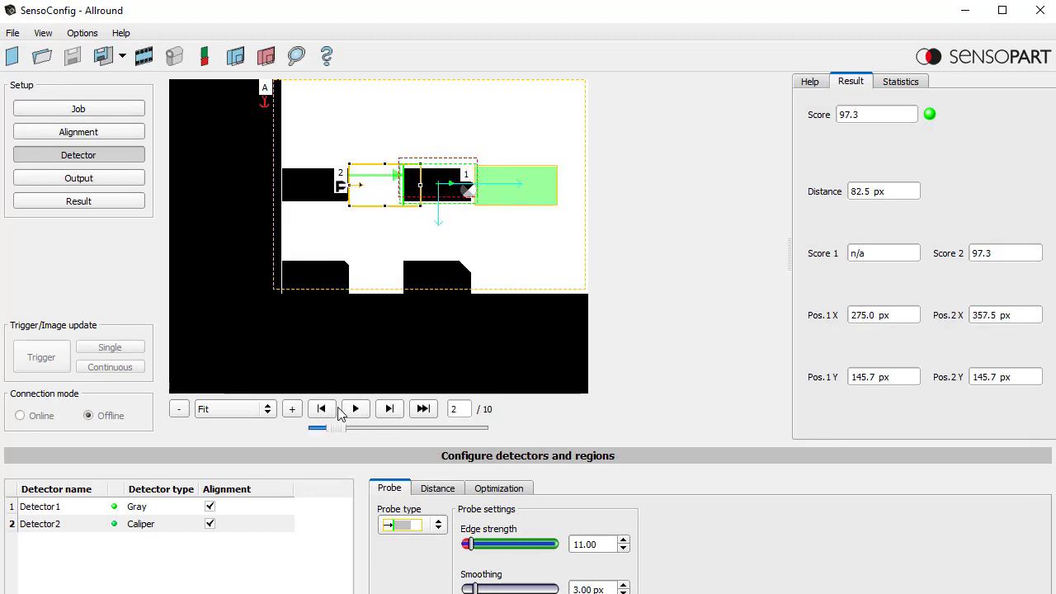
left_click(322, 411)
Return to the alignment setup and advance to filmstrip image 2 to check the gripping space of the candidates.
left_click(90, 135)
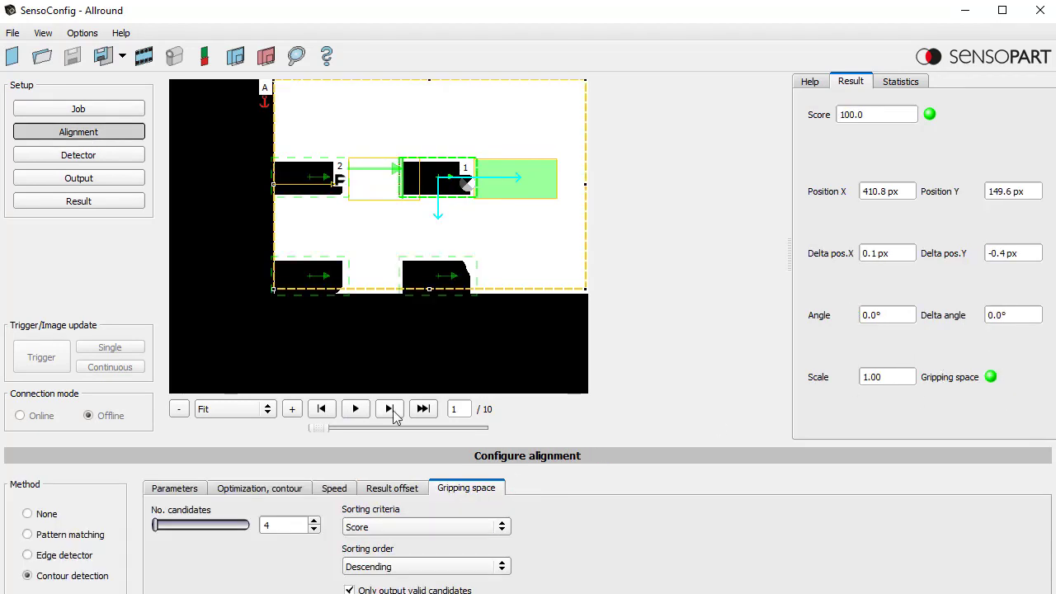
left_click(392, 411)
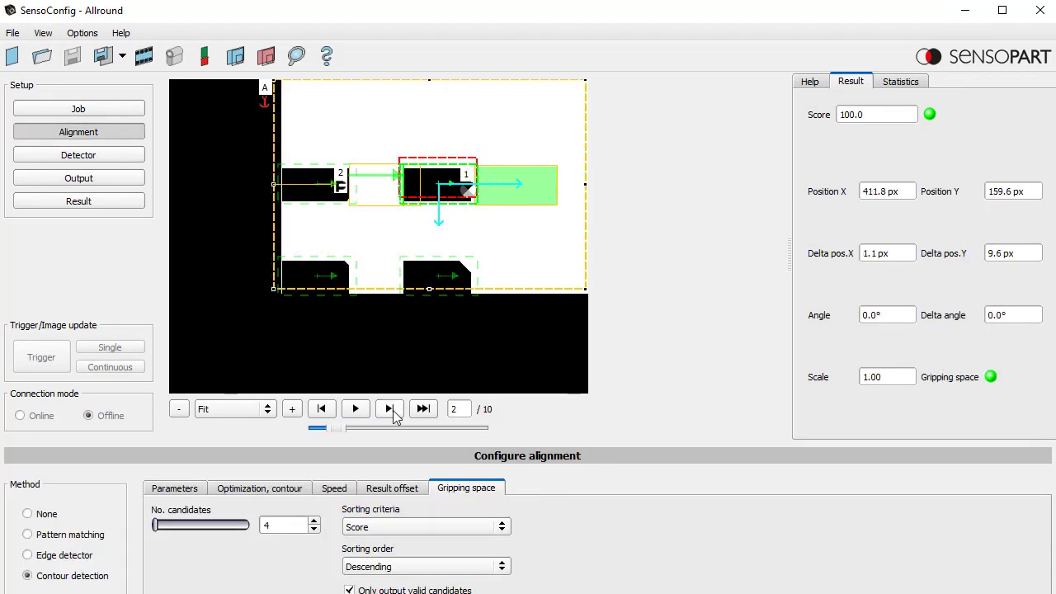
left_click(393, 411)
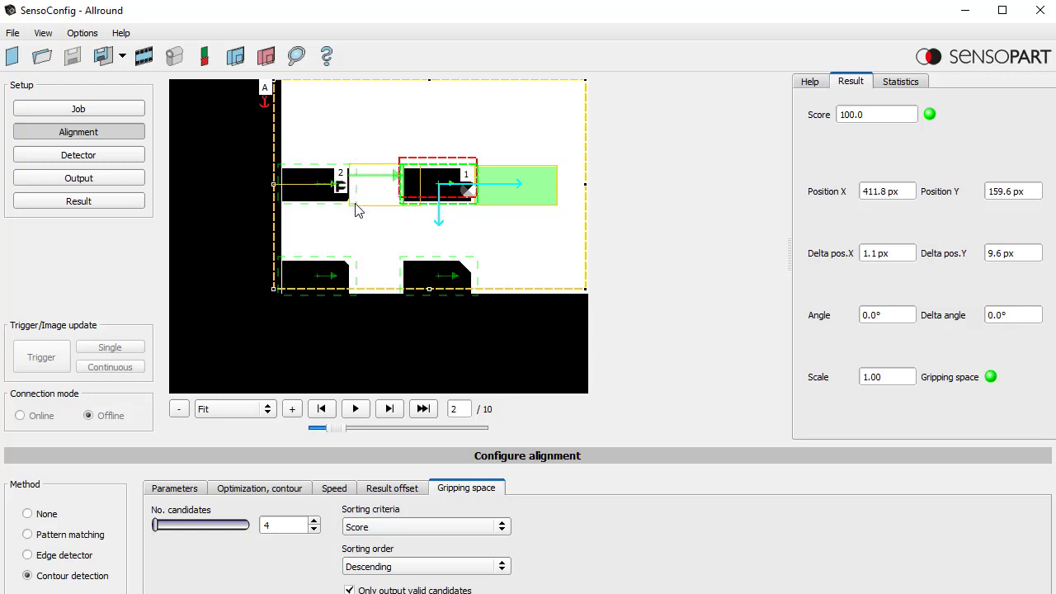
Examine up to 400% zoom how the caliper region fills the gap between the two upper parts in image 2.
left_click(292, 409)
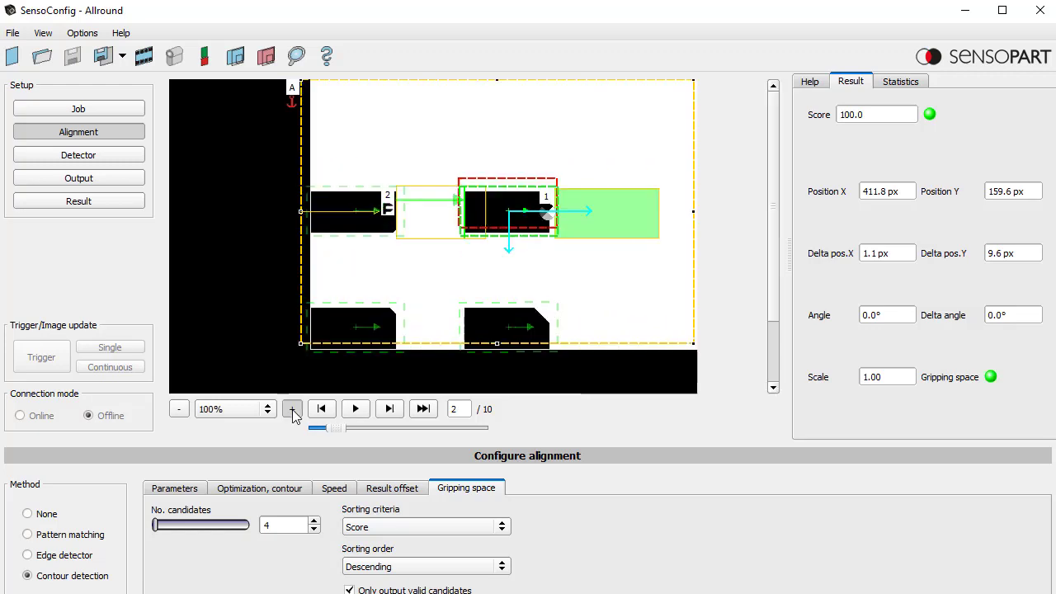
left_click(292, 409)
left_click_drag(775, 220, 776, 202)
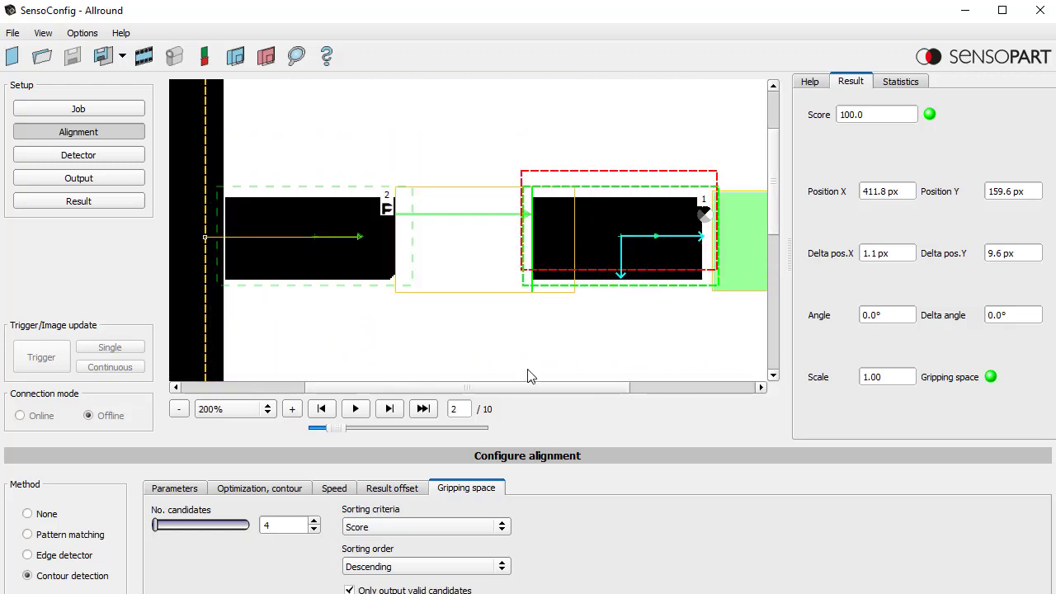
left_click_drag(474, 388, 434, 389)
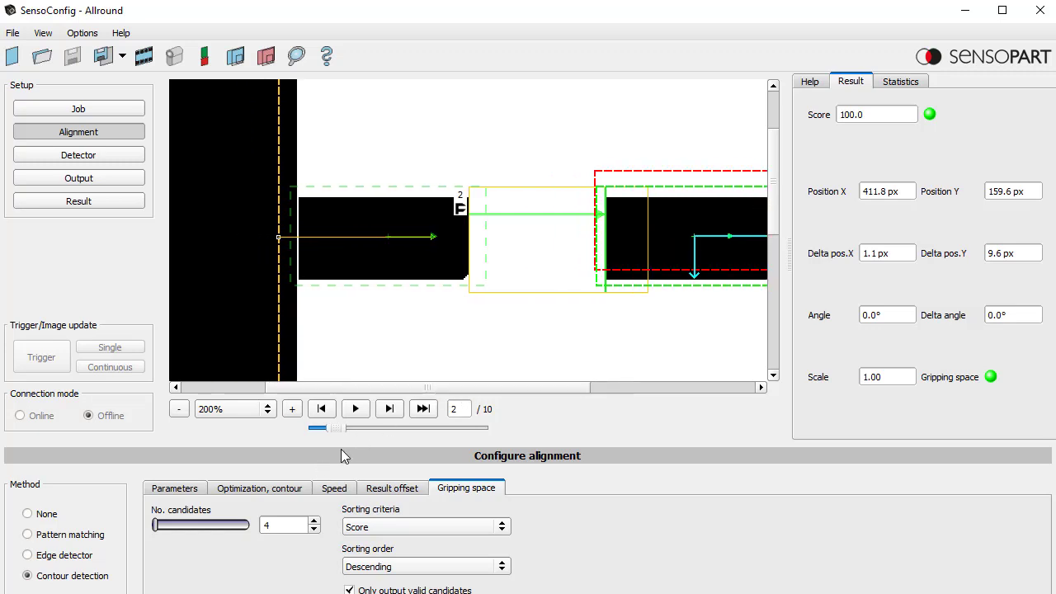
left_click(395, 407)
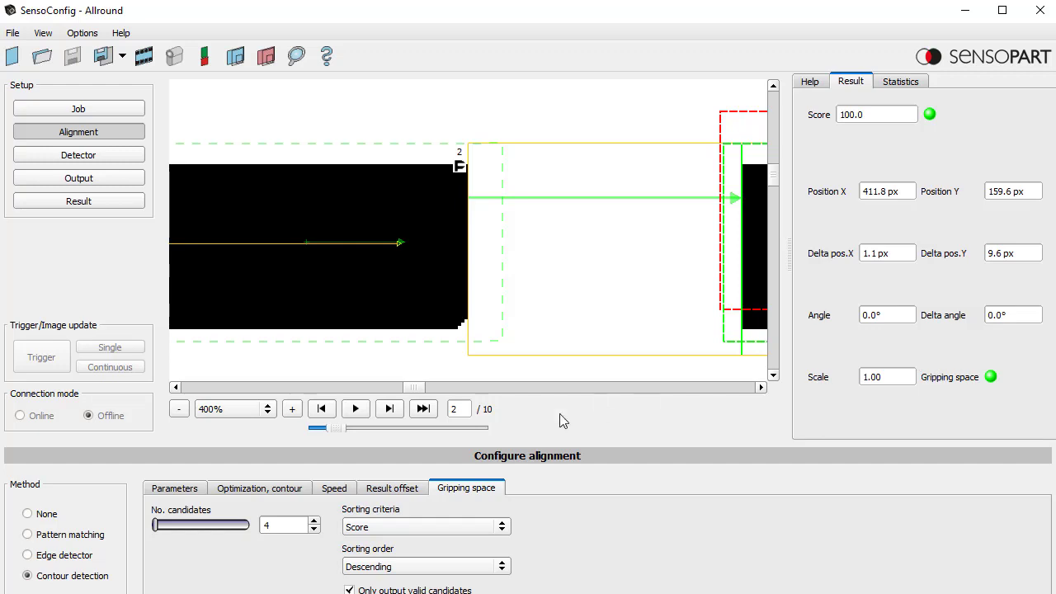
Check the gripping space up to filmstrip image 4, and add a second Caliper detector to the detector list.
left_click(391, 409)
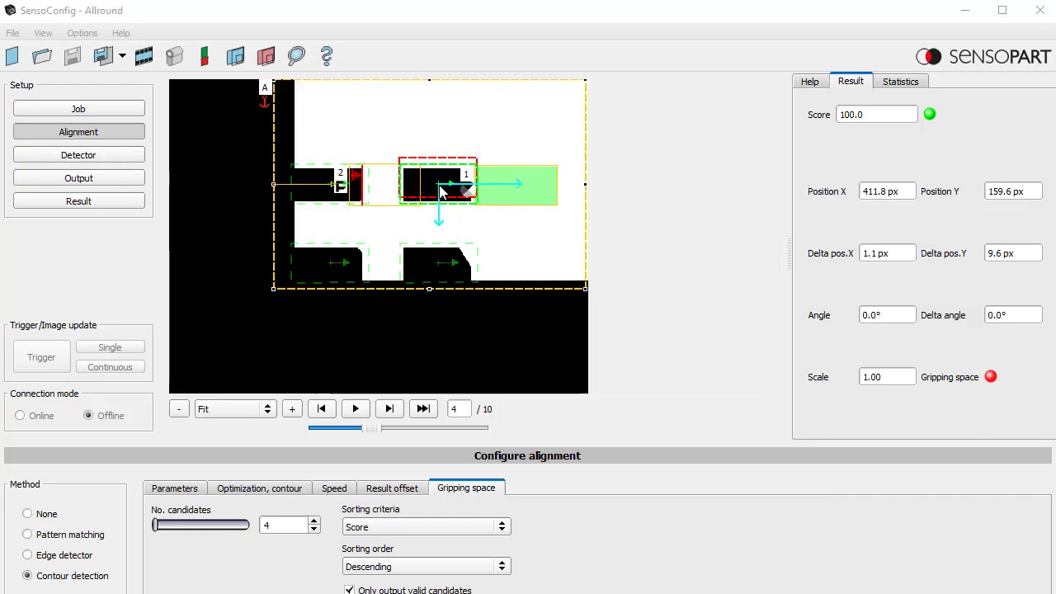
left_click(96, 156)
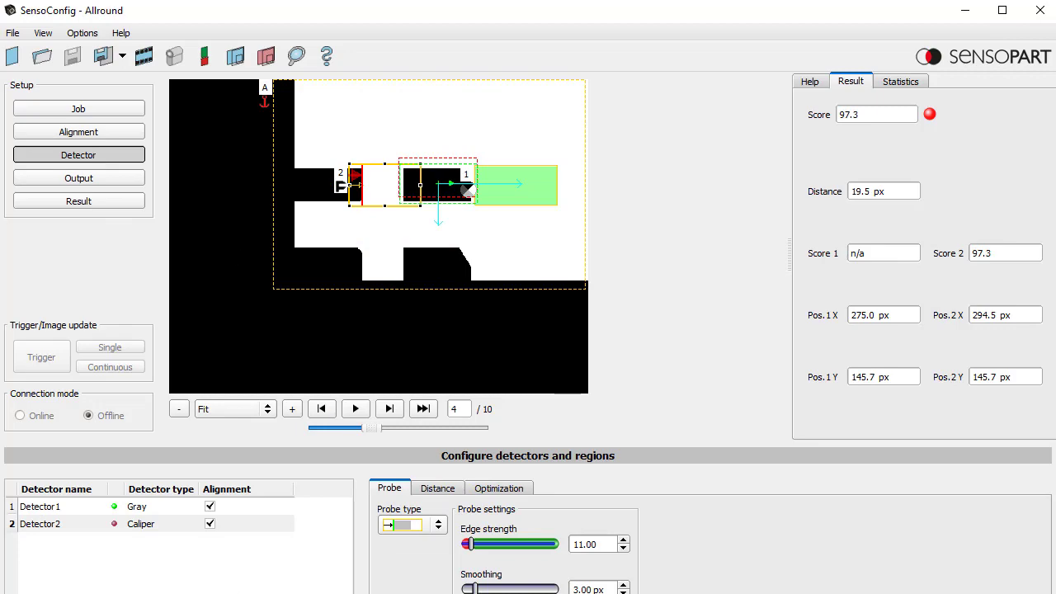
key("Insert")
double_click(462, 445)
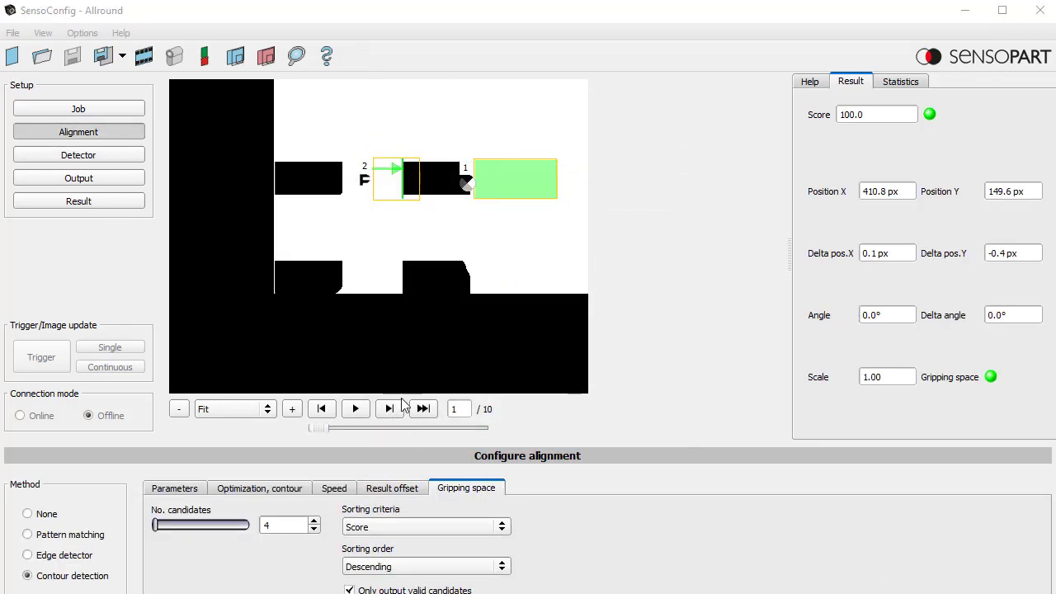
Switch between filmstrip images 1, 2 and 3 in the alignment setup to compare the gripping space result.
left_click(390, 409)
left_click(390, 410)
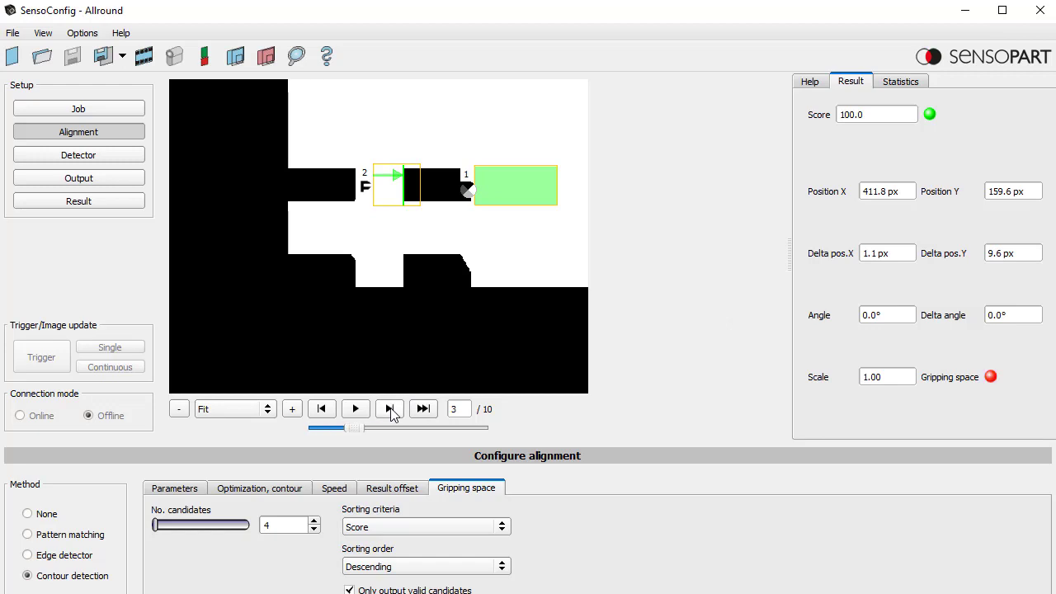
left_click(326, 415)
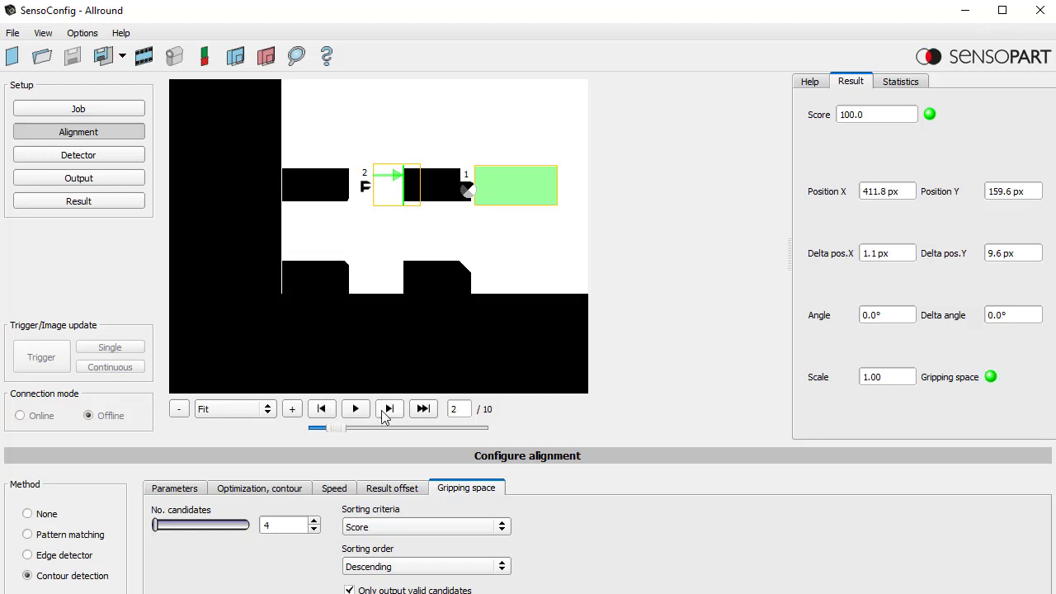
left_click(388, 412)
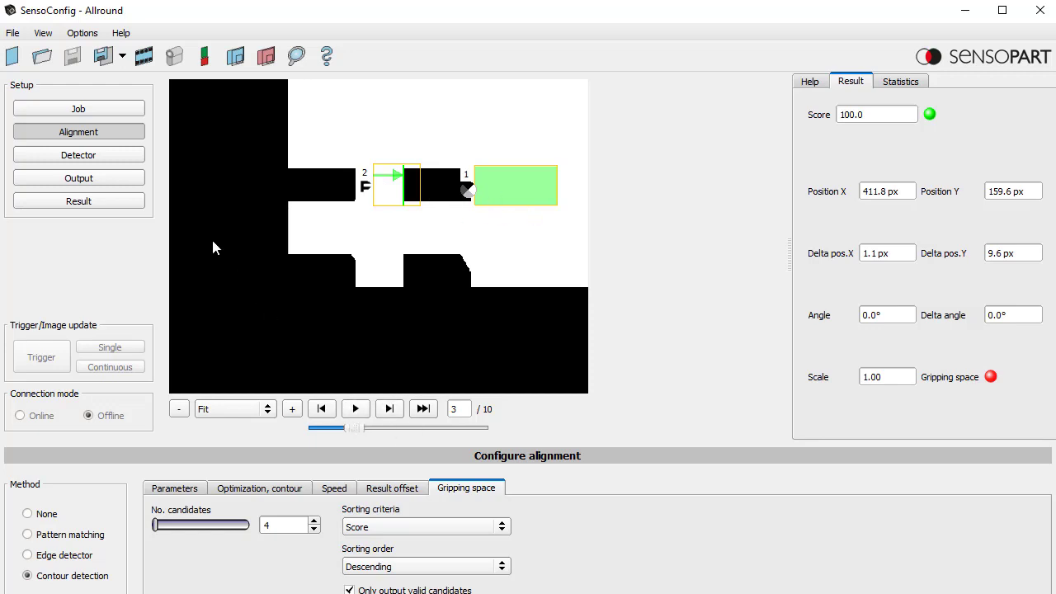
Examine the logical expressions of the Overall job result and 12 RDBU (A) digital outputs.
left_click(119, 180)
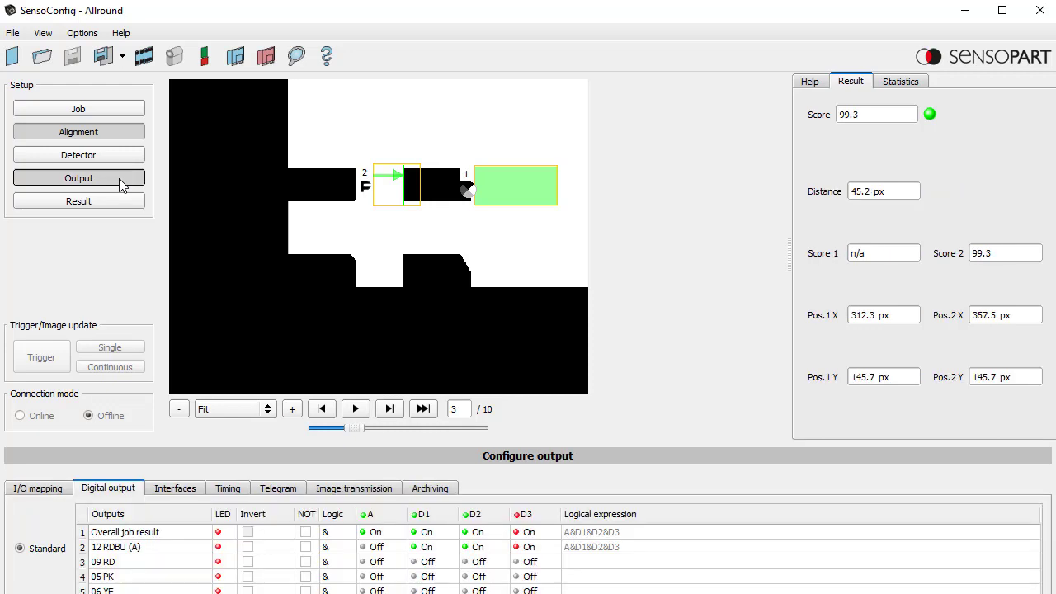
left_click(129, 534)
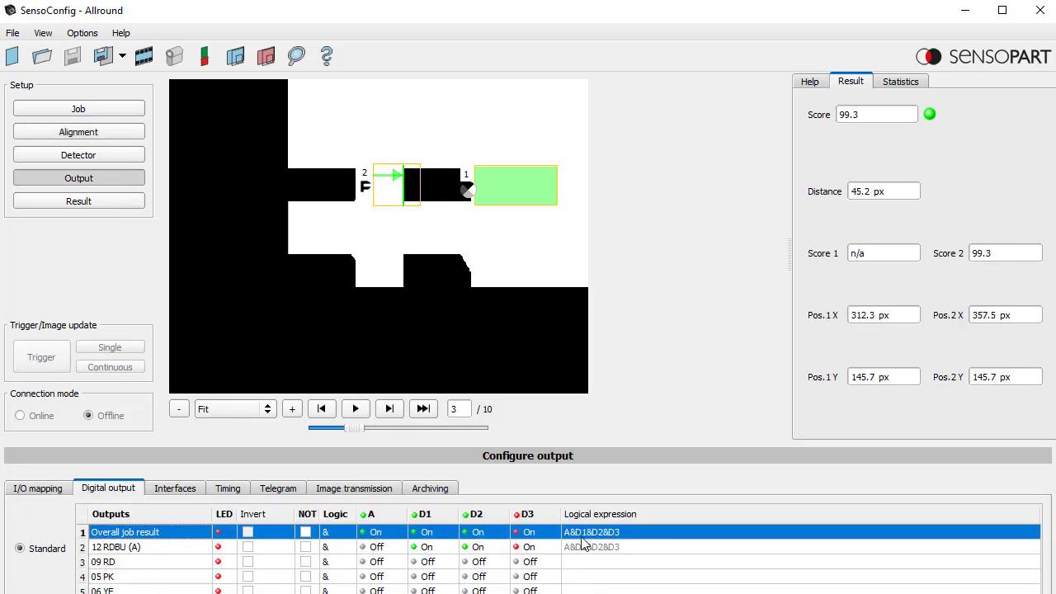
left_click(114, 550)
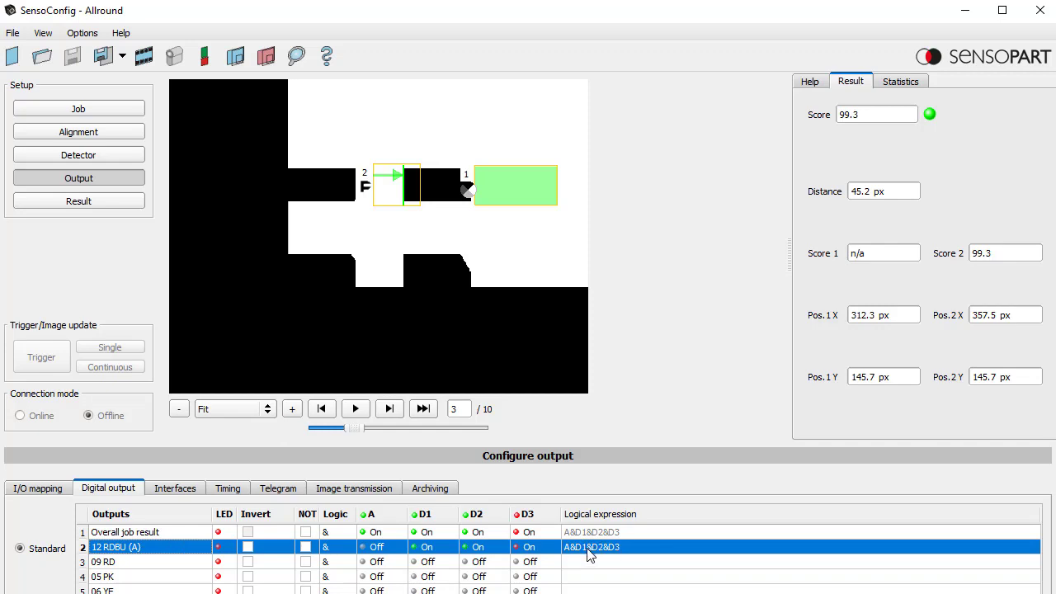
left_click(148, 536)
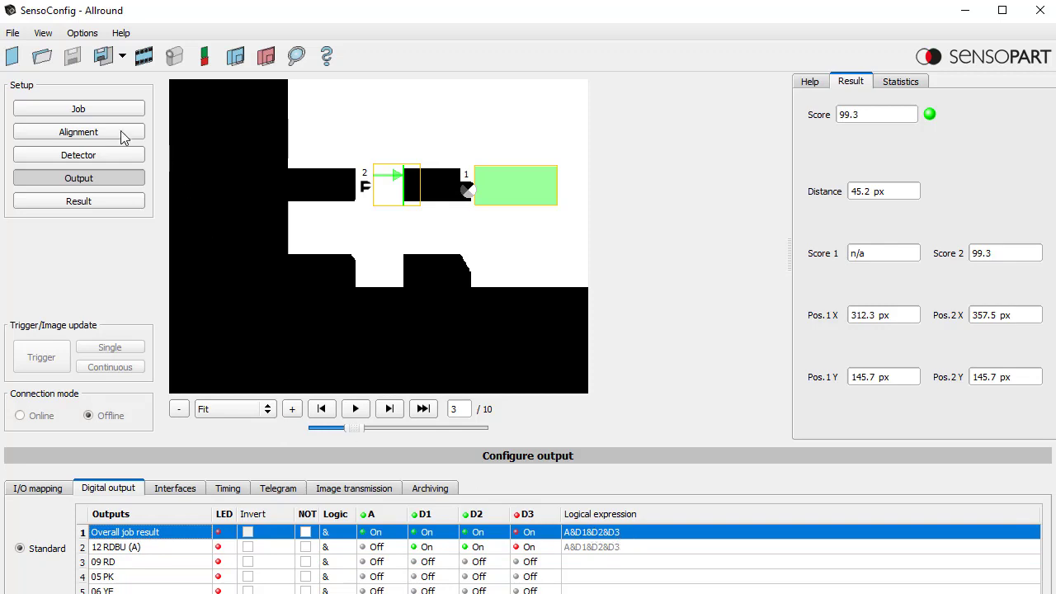
Rename the Gray detector and the first Caliper detector to Gripper.
left_click(92, 155)
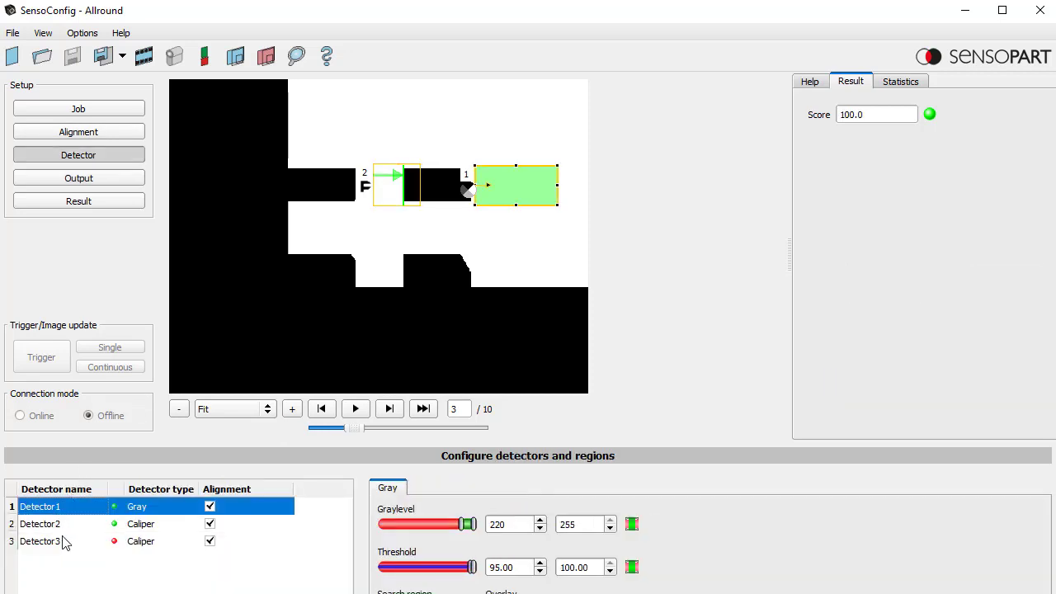
left_click(52, 507)
type("Gripper")
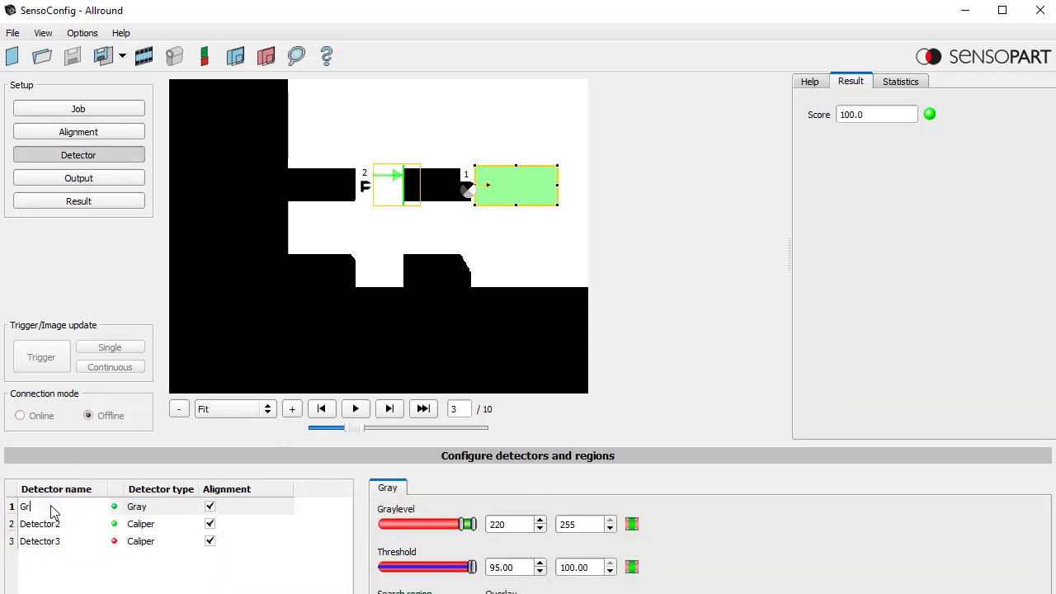
key("Return")
left_click(43, 529)
View the regions of the two Gripper detectors and Detector3 one at a time, and show all regions again.
left_click(45, 508)
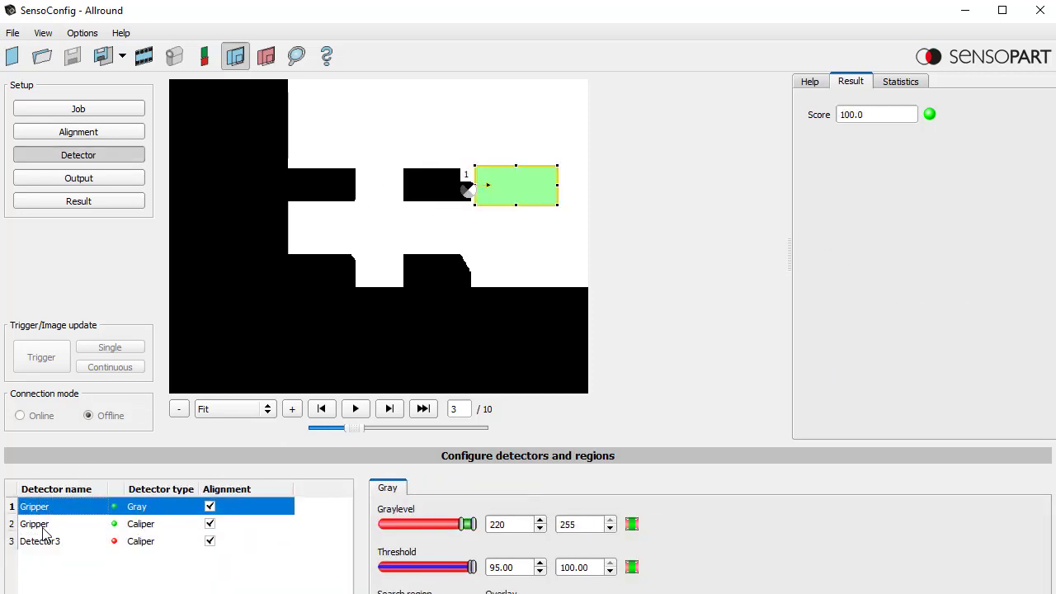
left_click(44, 526)
left_click(46, 508)
left_click(50, 541)
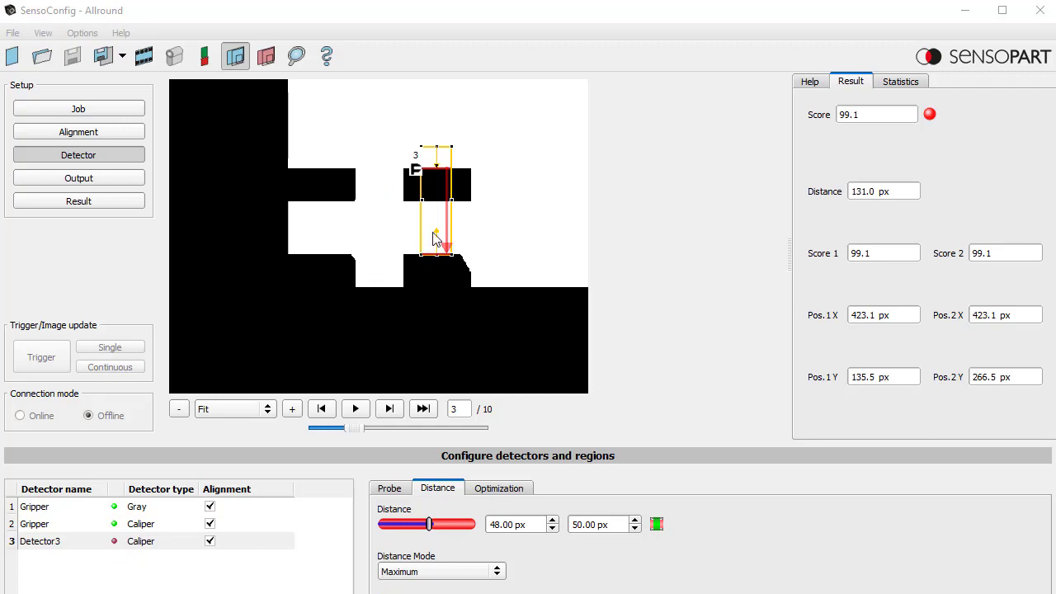
left_click(236, 61)
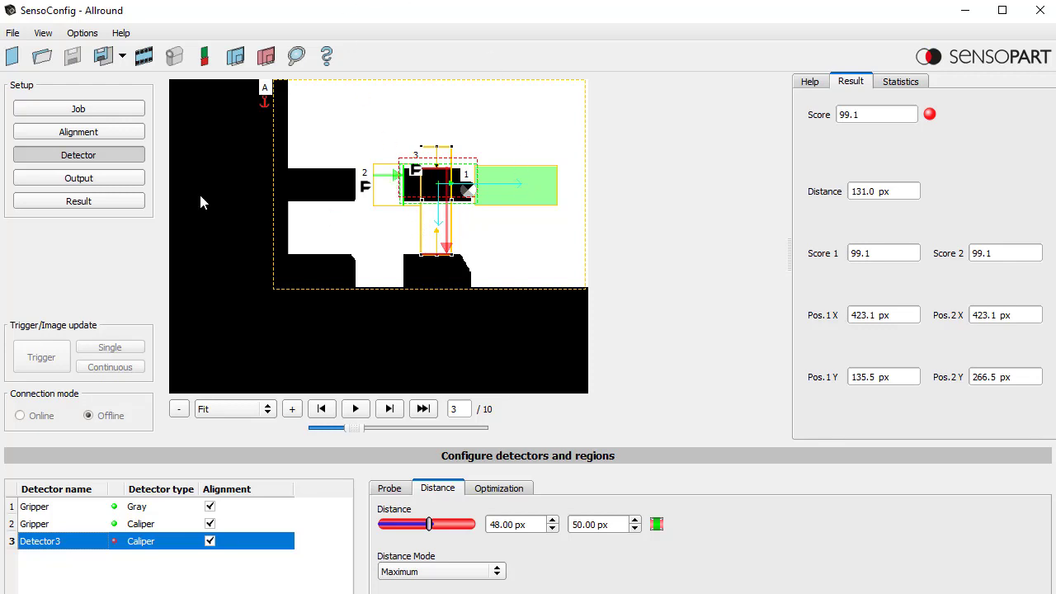
Set alignment A and detector D3 to Off in the logic of the Overall job result digital output.
left_click(115, 178)
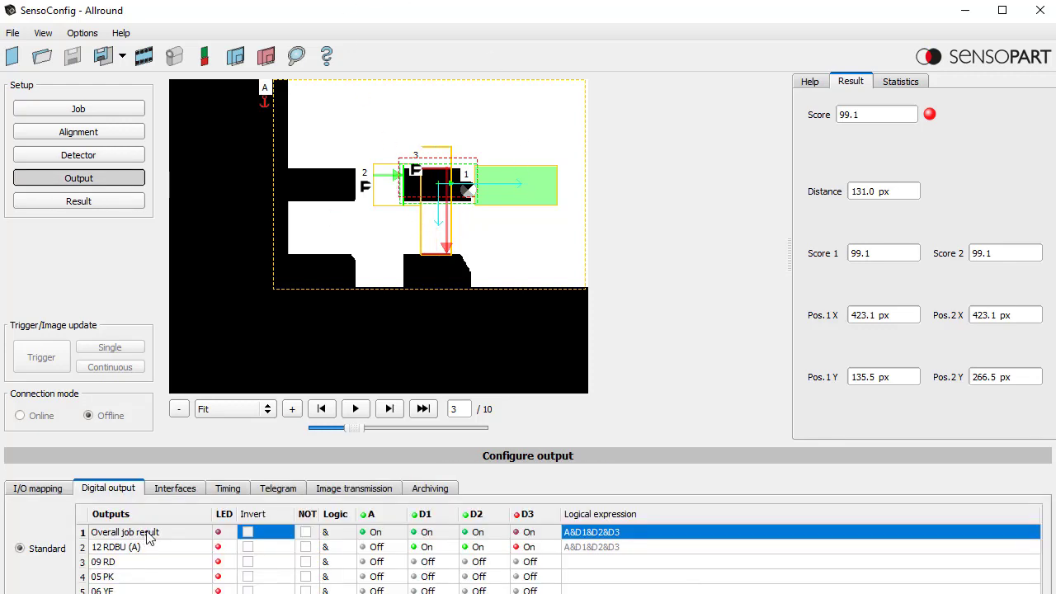
left_click(120, 534)
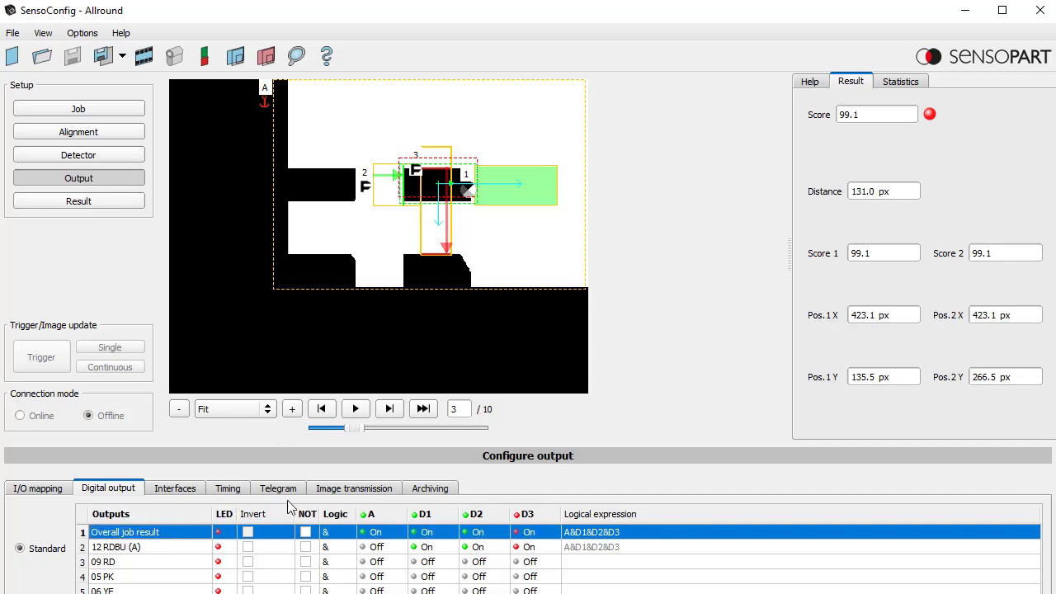
left_click(401, 533)
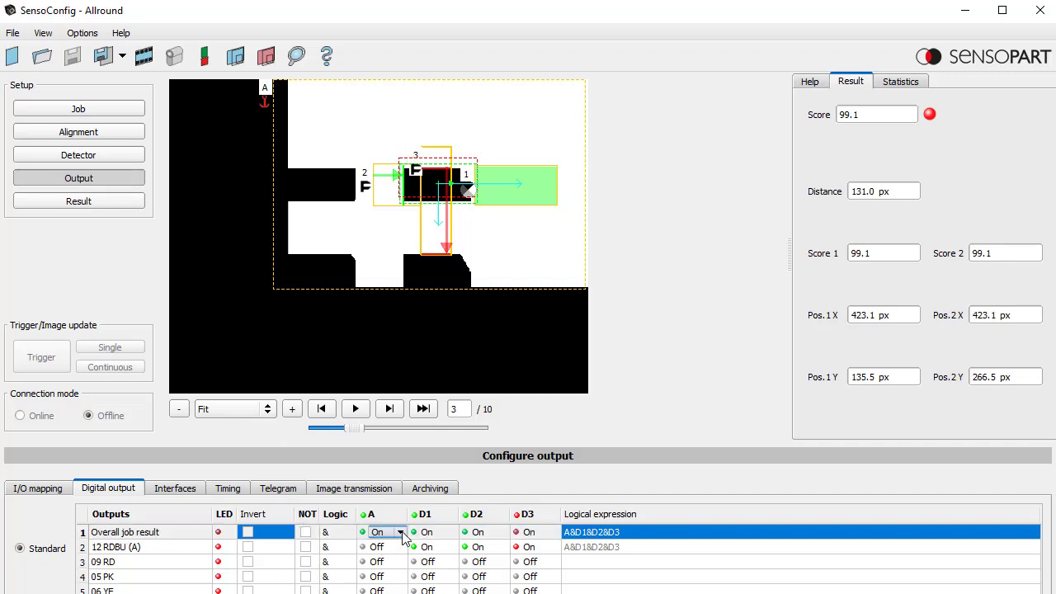
left_click(401, 533)
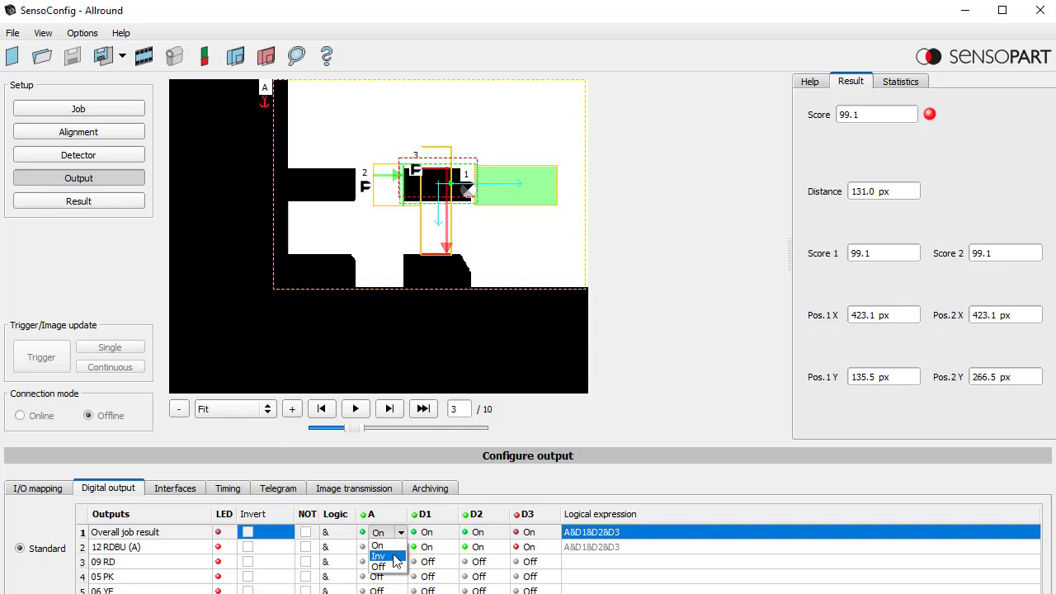
left_click(396, 567)
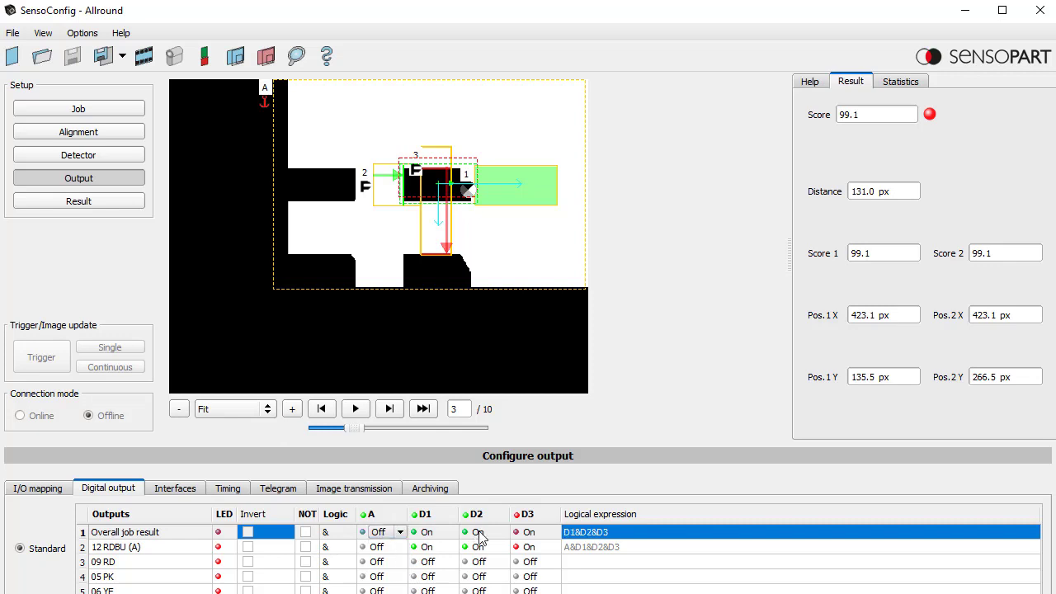
left_click(535, 532)
left_click(537, 532)
left_click(549, 568)
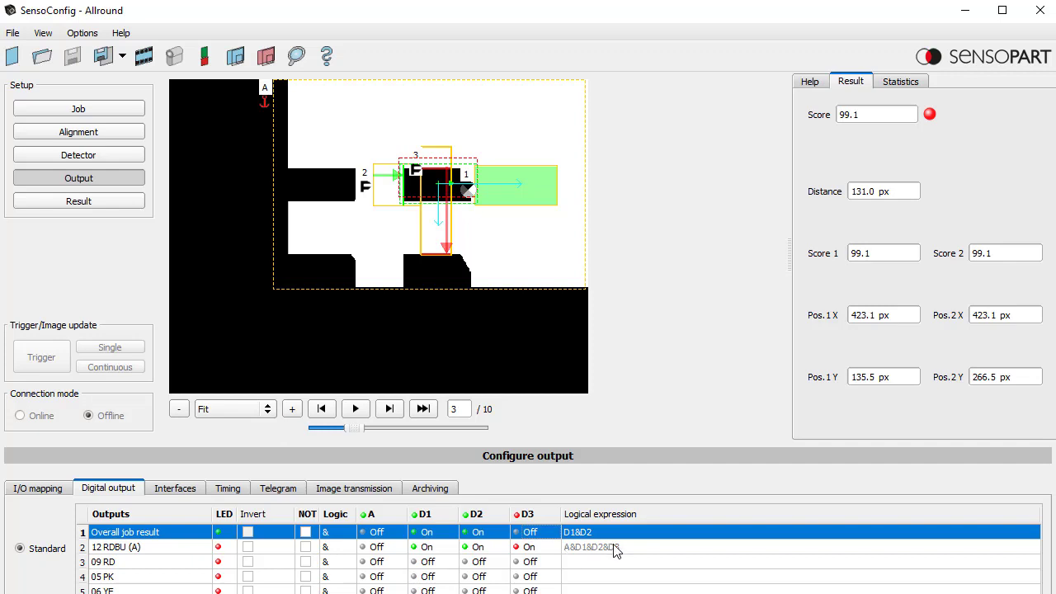
Try the Inv setting for D3 in the Overall job result logic, and set D3 back to Off.
left_click(544, 532)
left_click(555, 533)
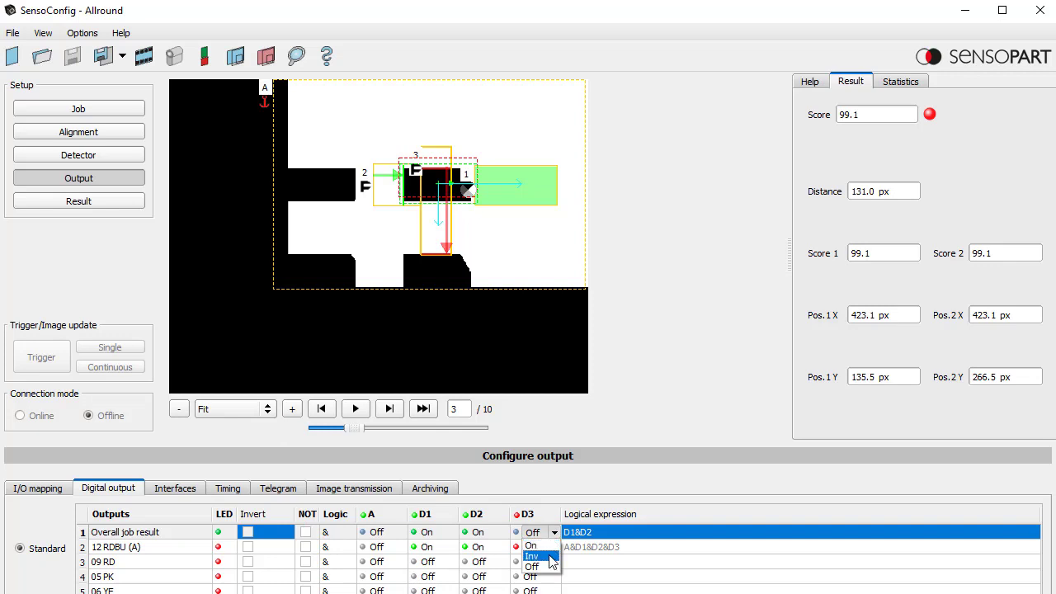
left_click(551, 557)
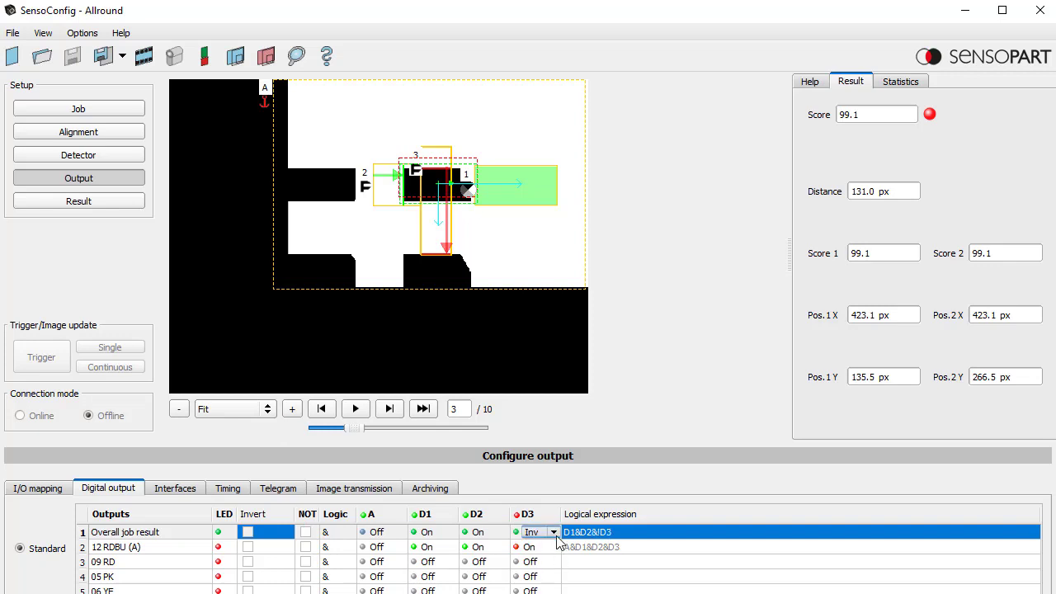
left_click(605, 539)
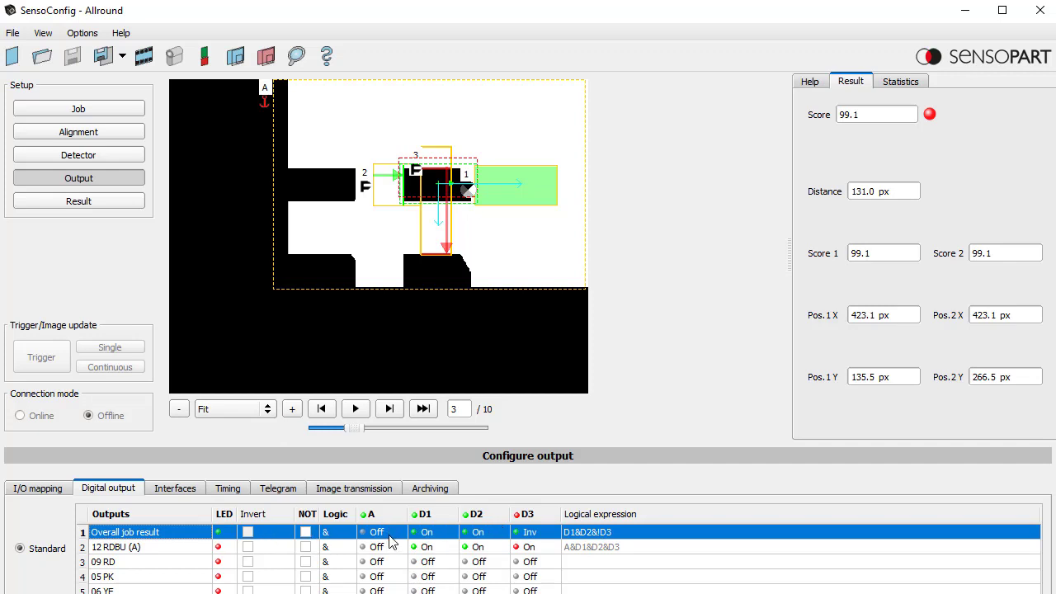
left_click(546, 534)
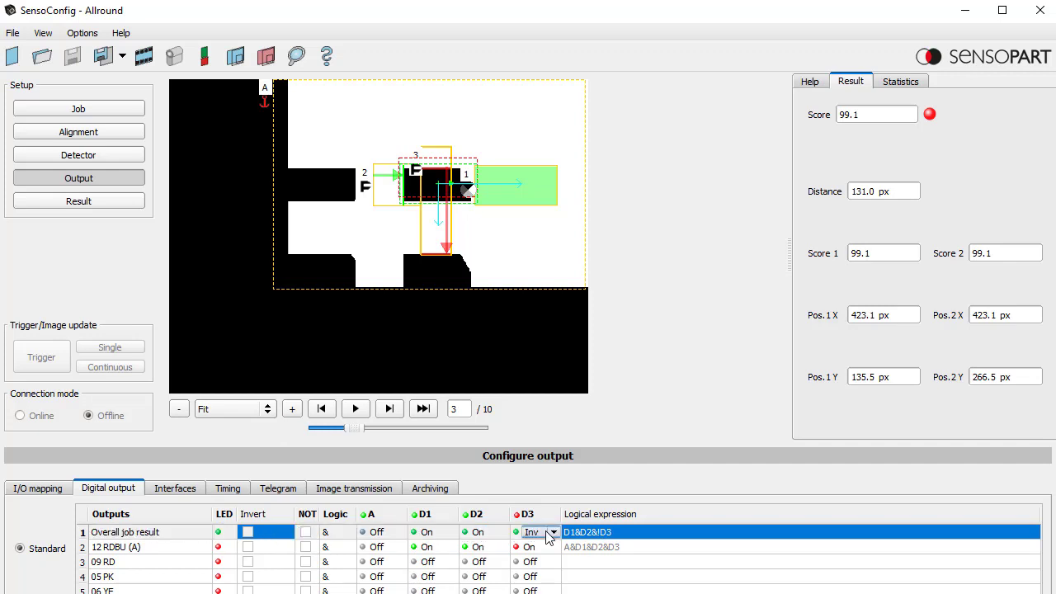
left_click(553, 532)
left_click(544, 574)
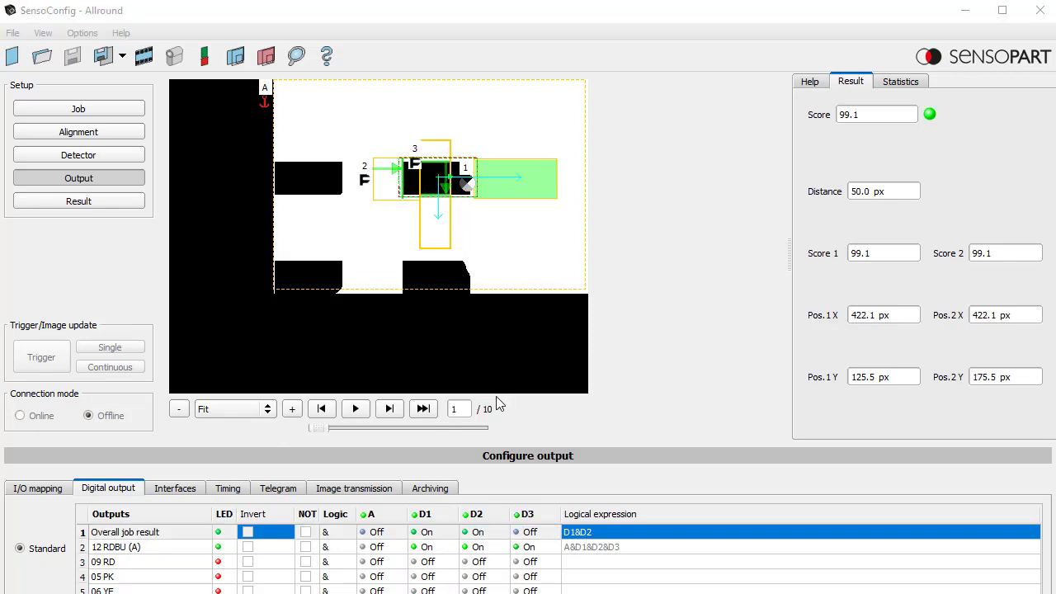
Step through filmstrip images 1 to 6, switching to the alignment setup at image 3, to check the gripping space with the new output logic.
left_click(389, 412)
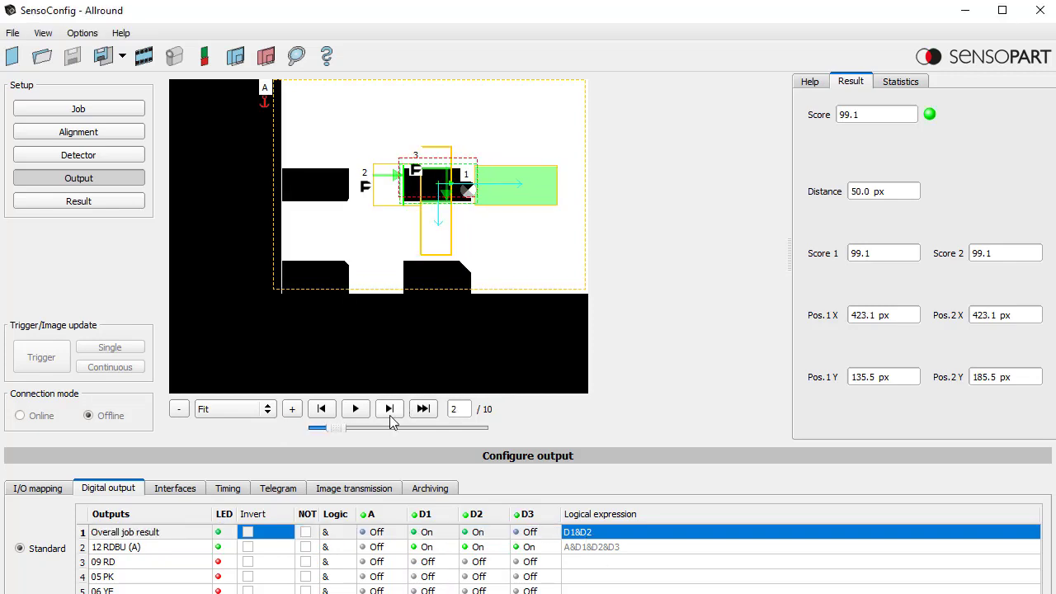
left_click(390, 410)
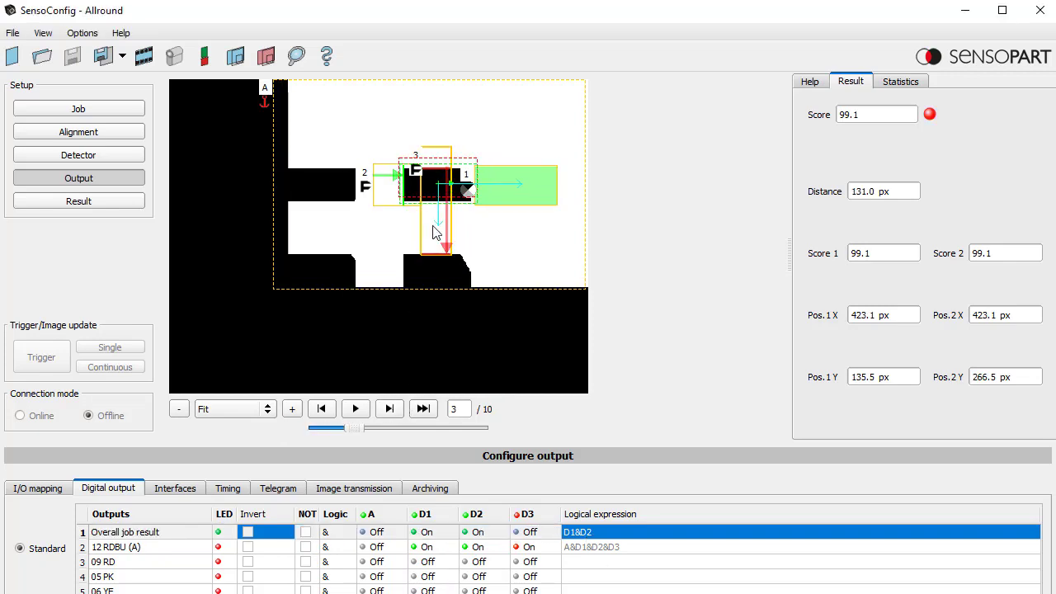
left_click(123, 132)
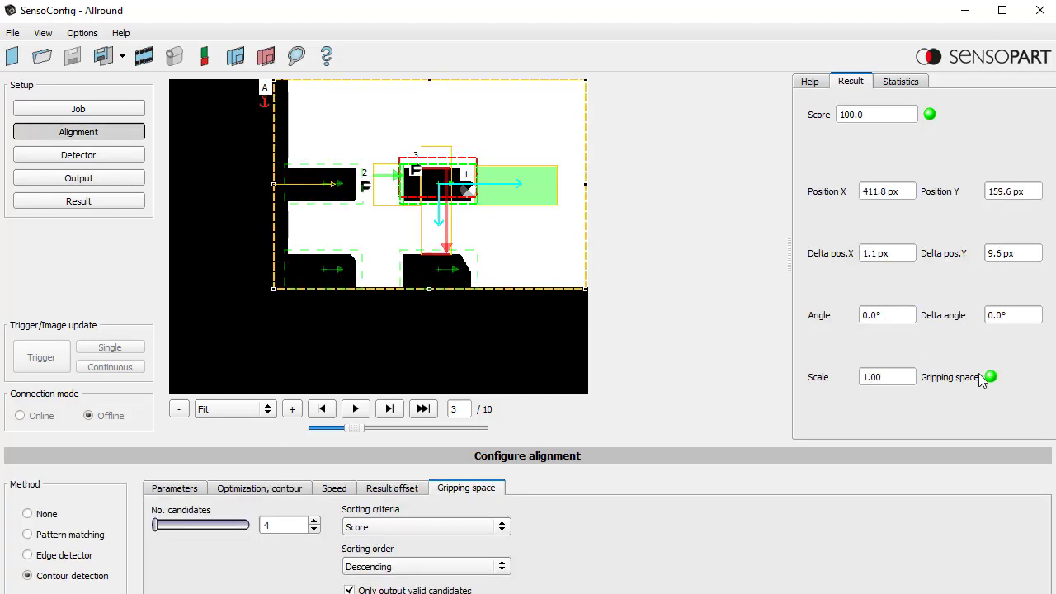
left_click(392, 411)
left_click(393, 411)
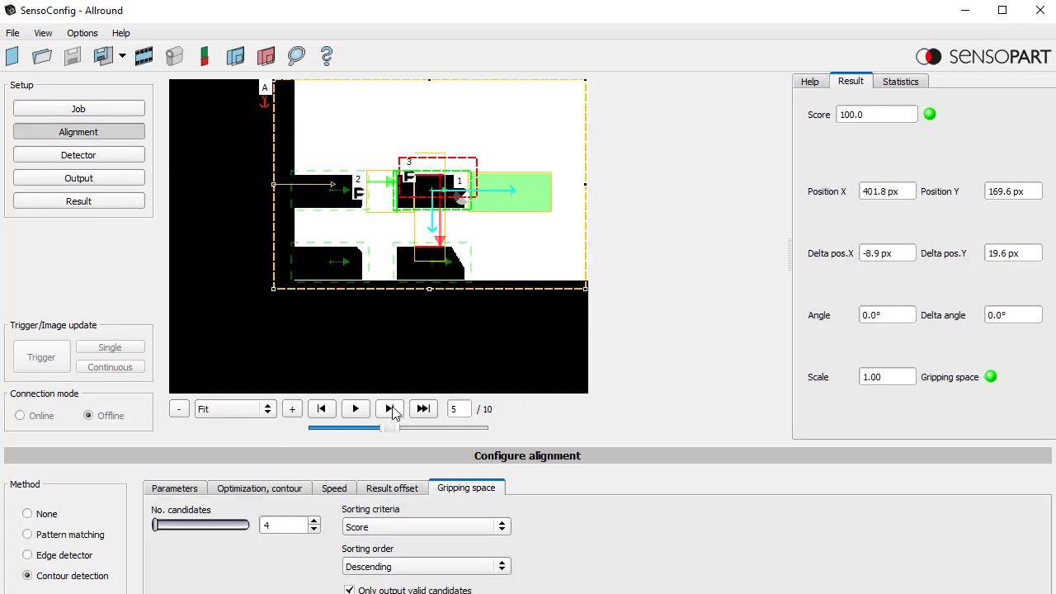
left_click(392, 409)
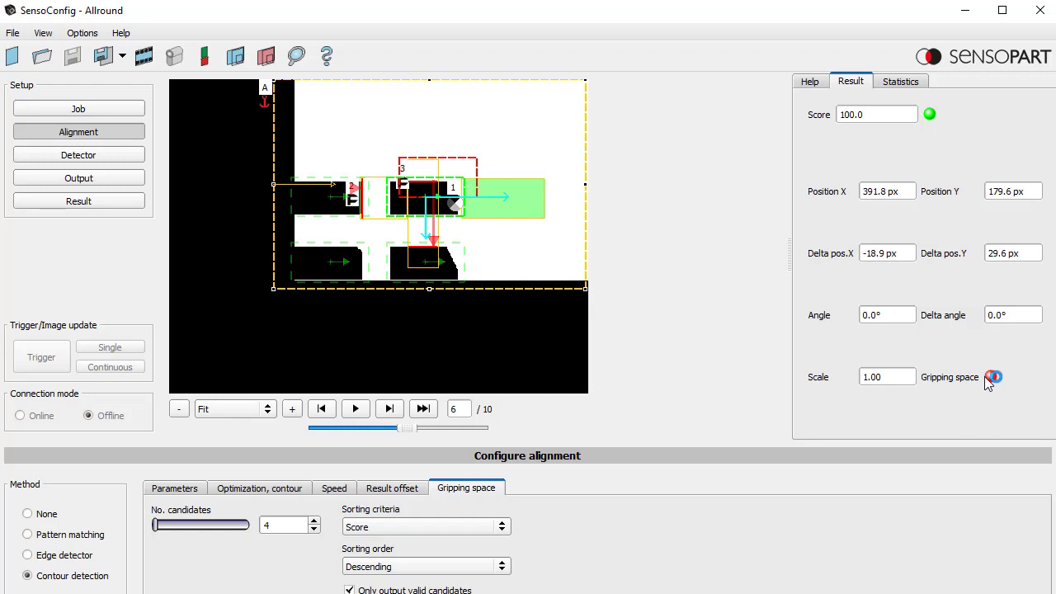
left_click(327, 411)
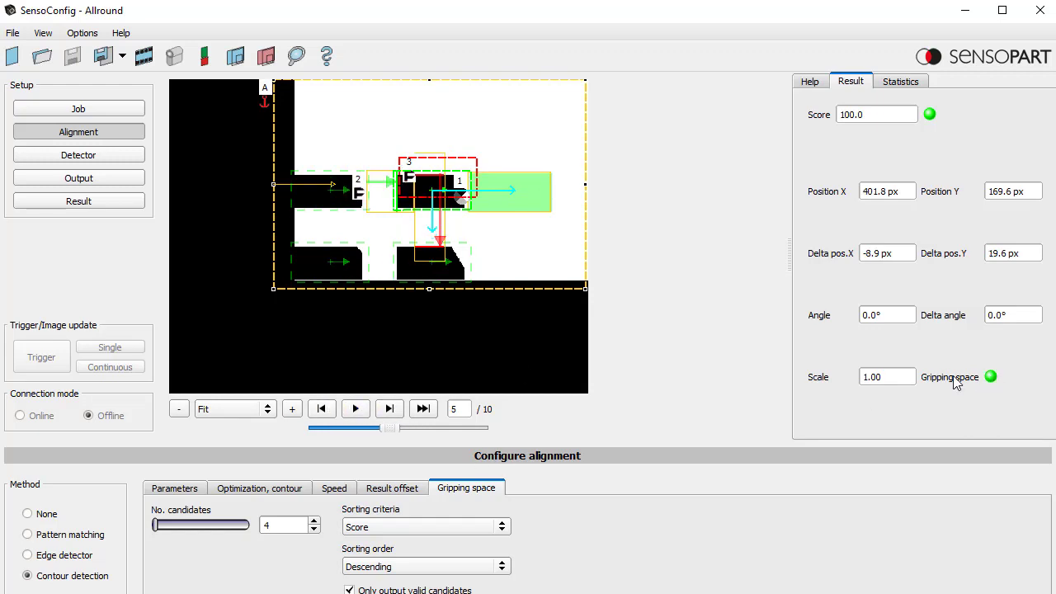
Enable the EtherNet/IP interface in the output configuration.
left_click(102, 180)
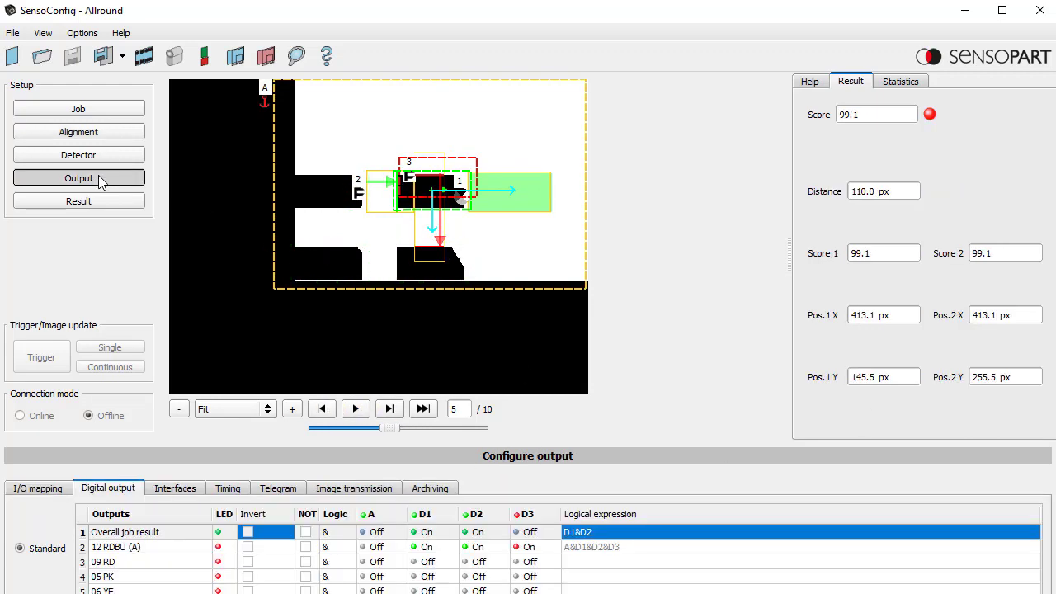
left_click(176, 490)
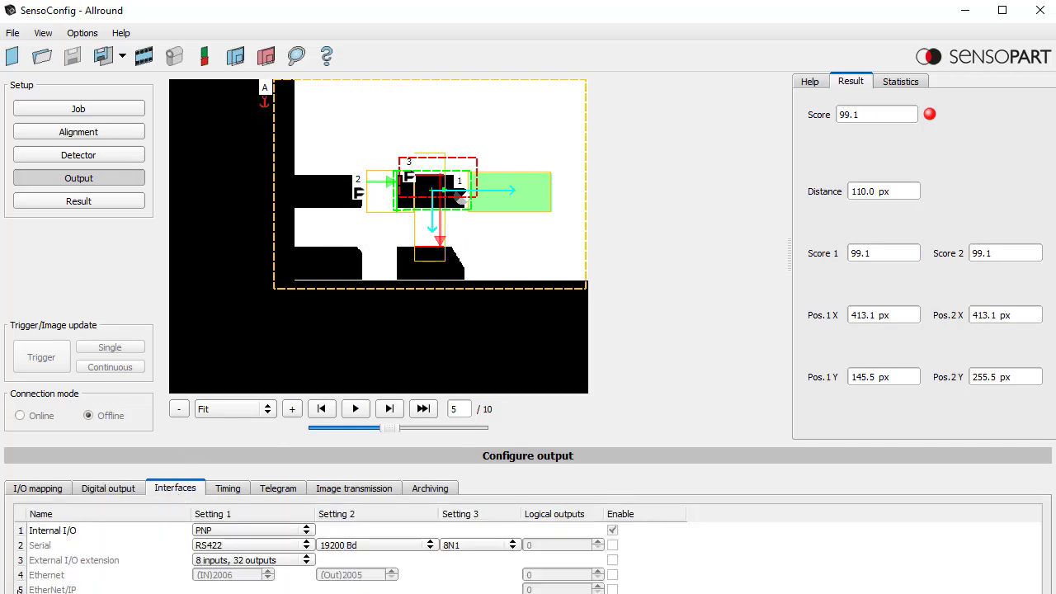
left_click(122, 589)
left_click(612, 589)
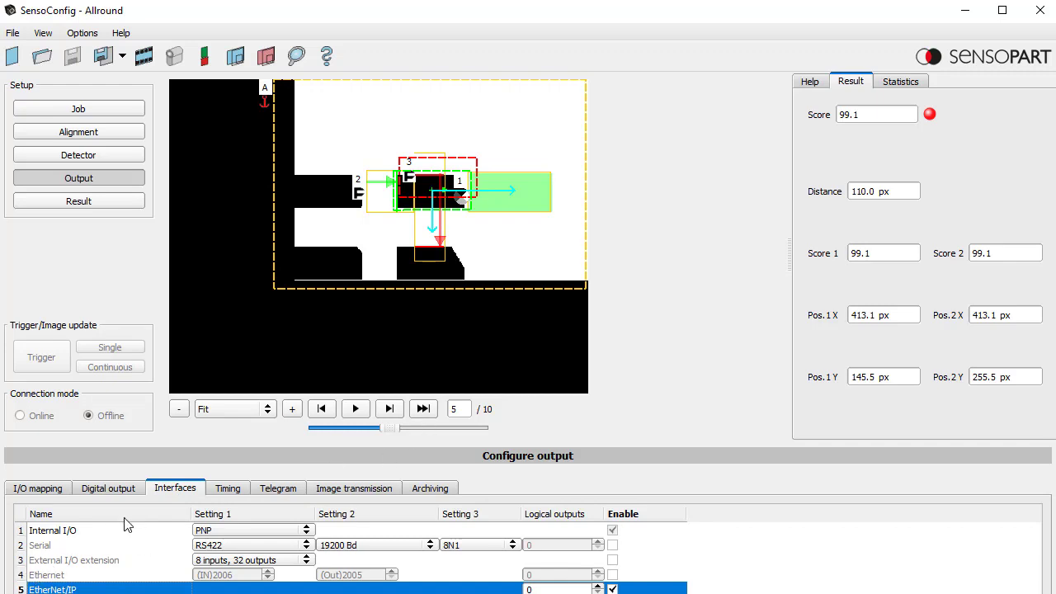
Set the first telegram payload entry to output the Alignment Detector's Overall result.
left_click(278, 487)
double_click(660, 523)
left_click(660, 522)
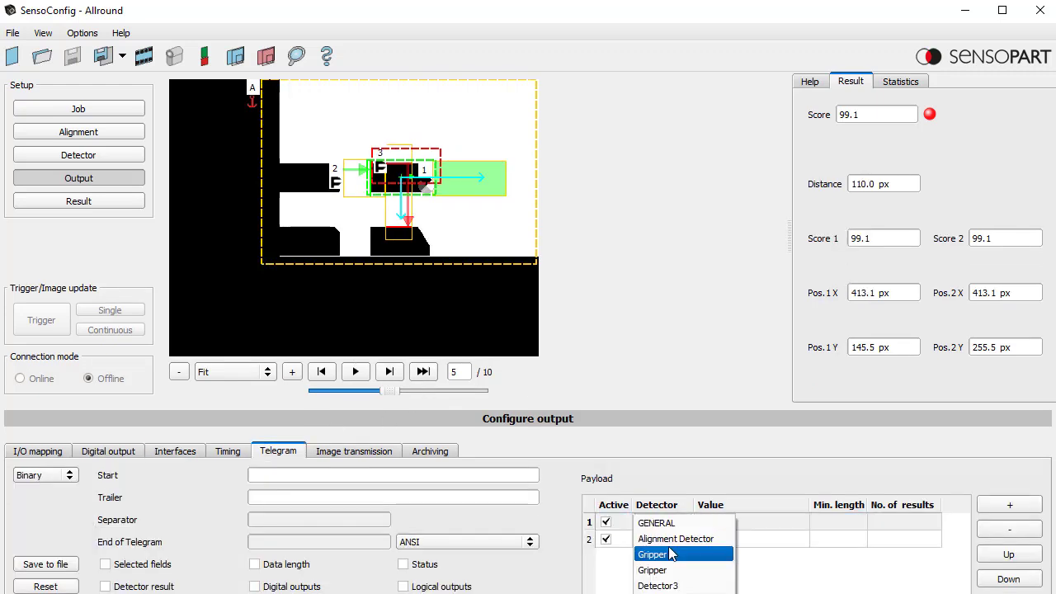
left_click(675, 539)
left_click(698, 523)
left_click(765, 522)
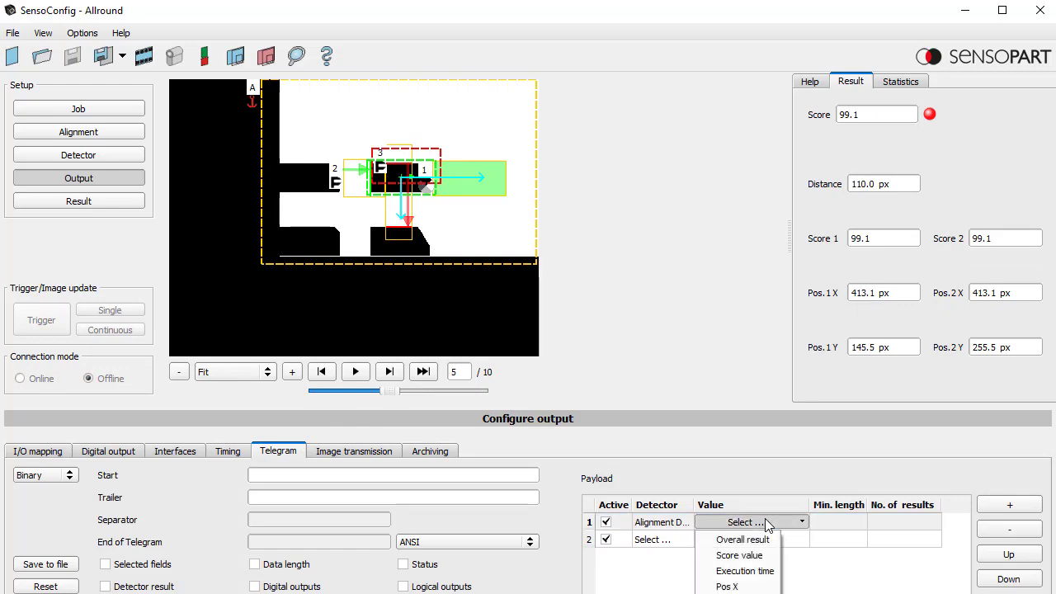
left_click(740, 540)
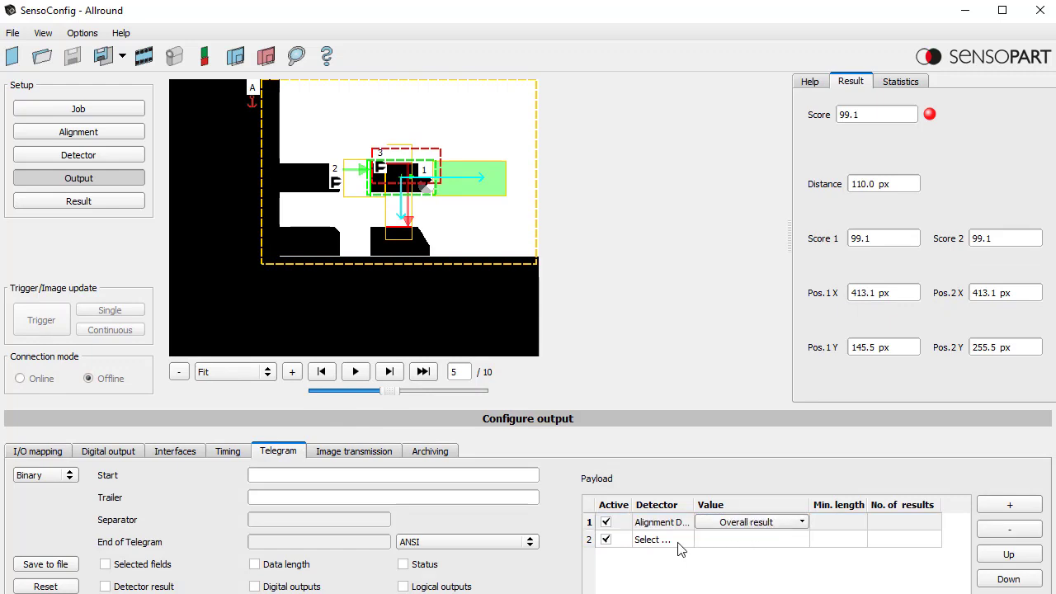
Set the second telegram payload entry to output the Alignment Detector's Gripping space value.
double_click(681, 542)
left_click(682, 541)
left_click(678, 557)
double_click(738, 542)
left_click(739, 540)
left_click(763, 566)
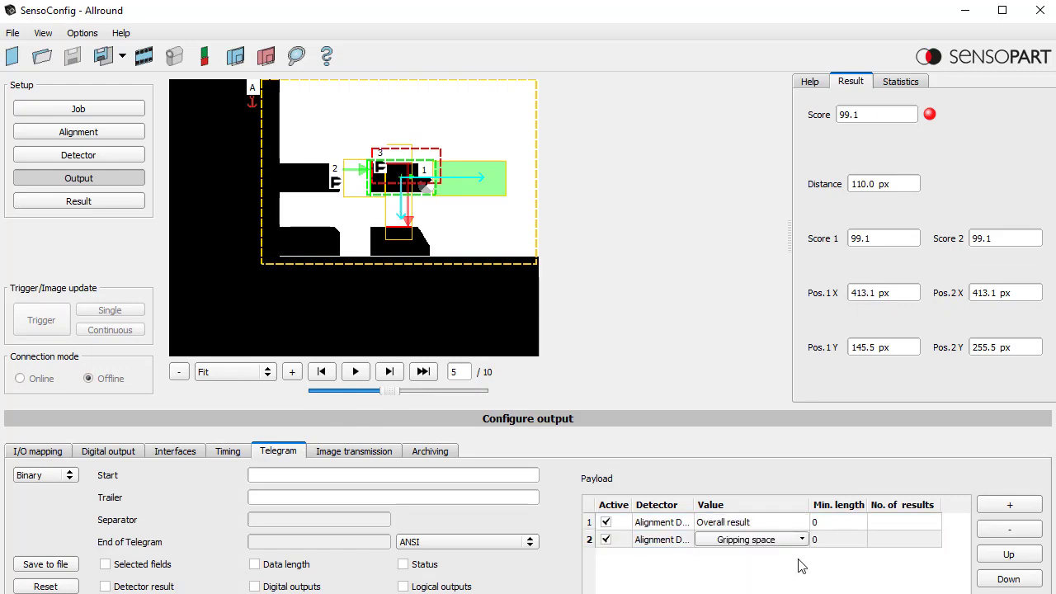
left_click(852, 543)
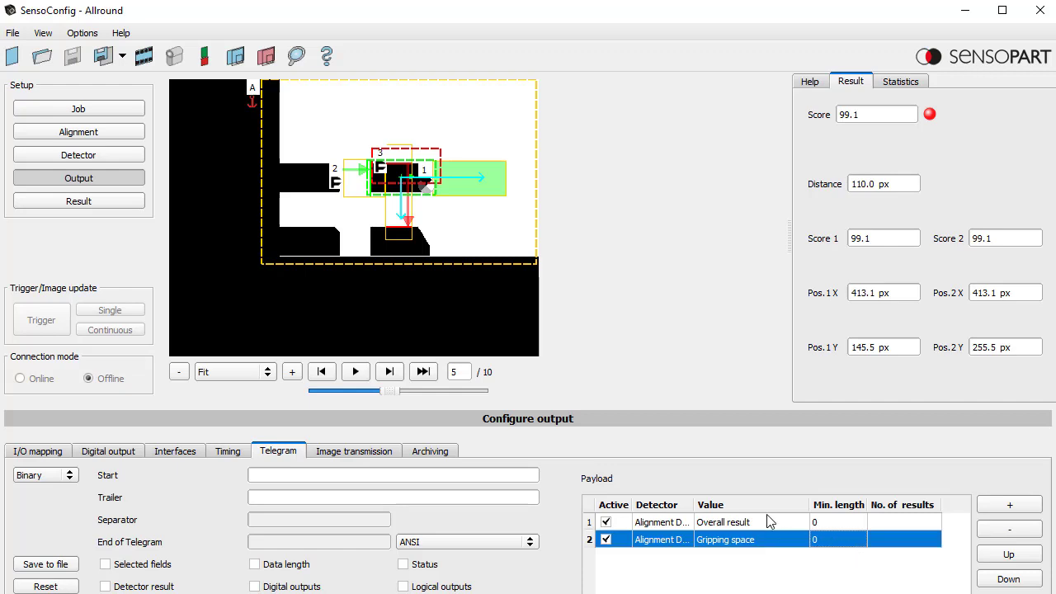
left_click(769, 523)
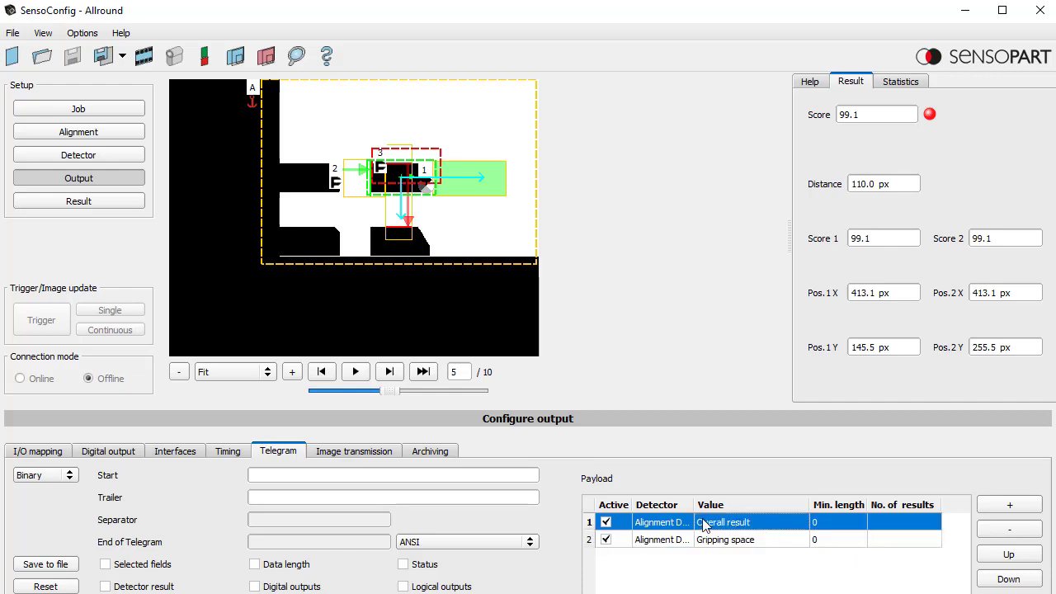
left_click(747, 543)
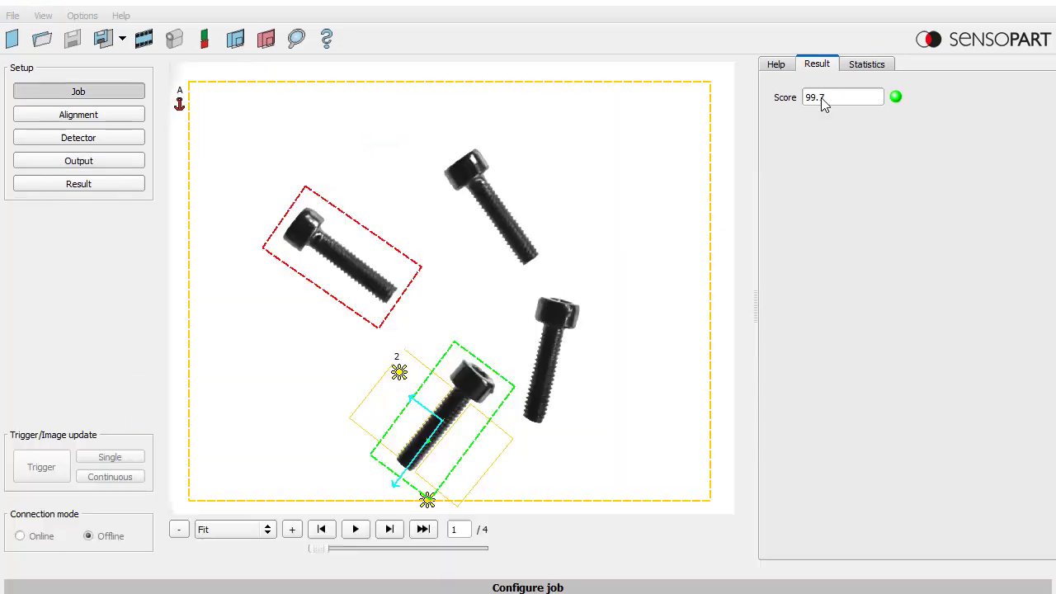
Switch the screw job to the alignment setup and examine its help page and result values.
left_click(104, 122)
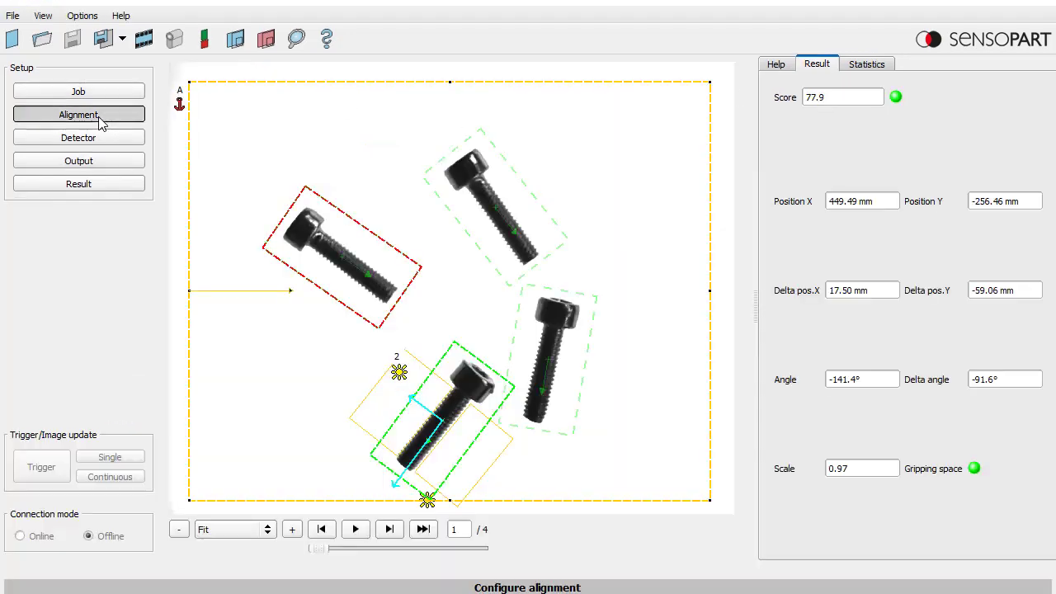
left_click(766, 69)
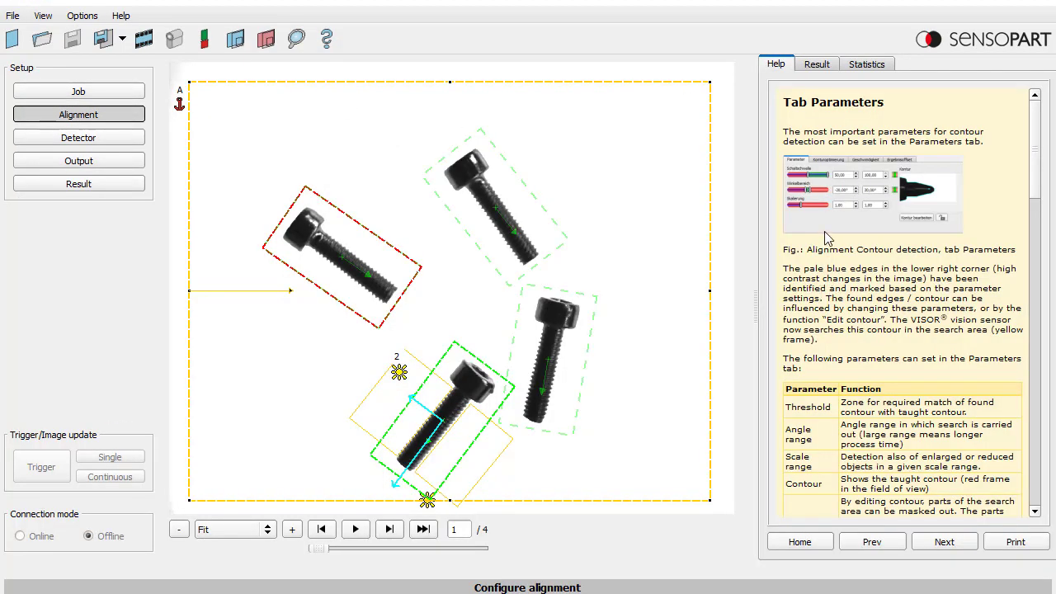
left_click(817, 64)
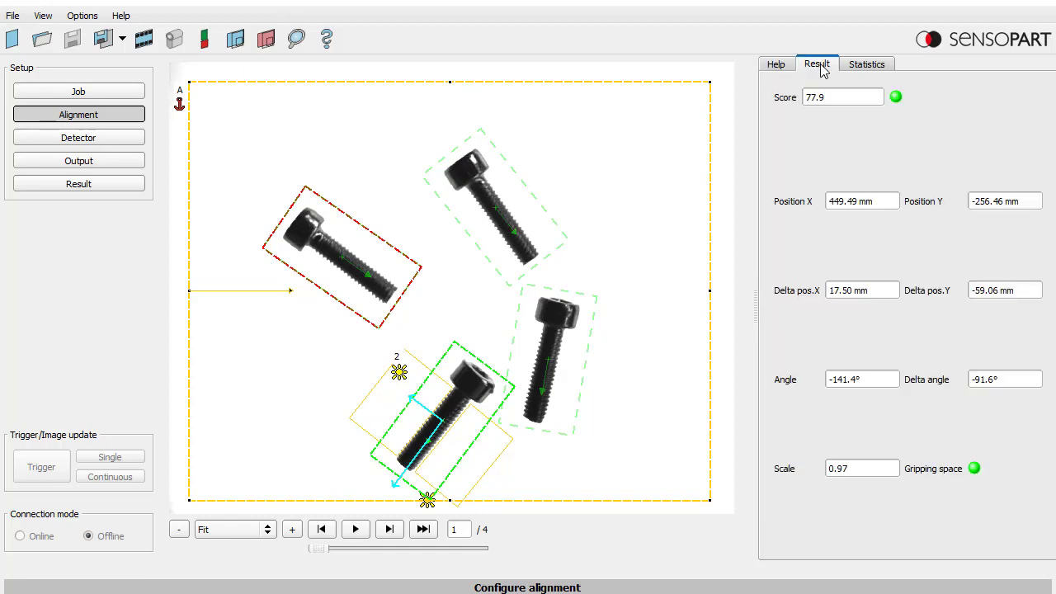
left_click(785, 68)
left_click(818, 65)
double_click(840, 98)
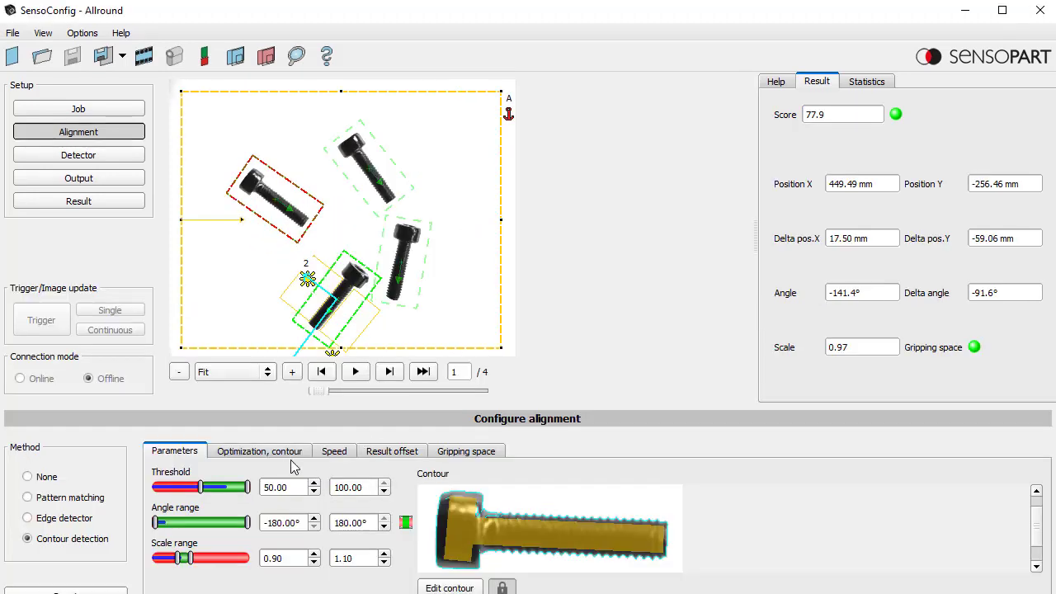
Examine the number of candidates and the sorting criteria in the alignment's Gripping space settings.
left_click(465, 452)
double_click(279, 481)
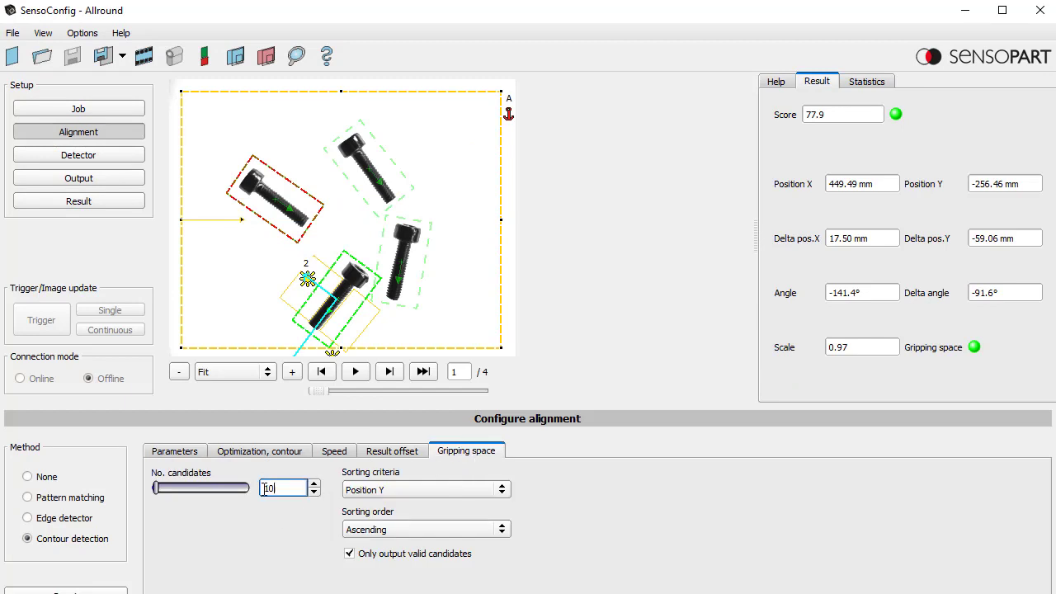
left_click(405, 493)
left_click(405, 493)
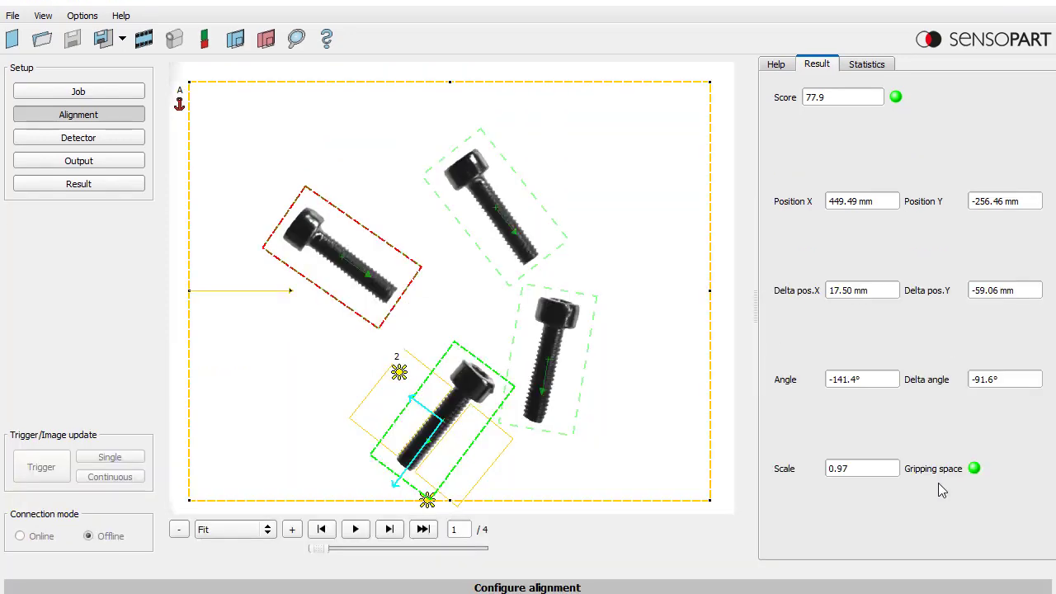
Try the Descending sorting order for the gripping space candidates on filmstrip image 2, and set it back to Ascending.
left_click(396, 528)
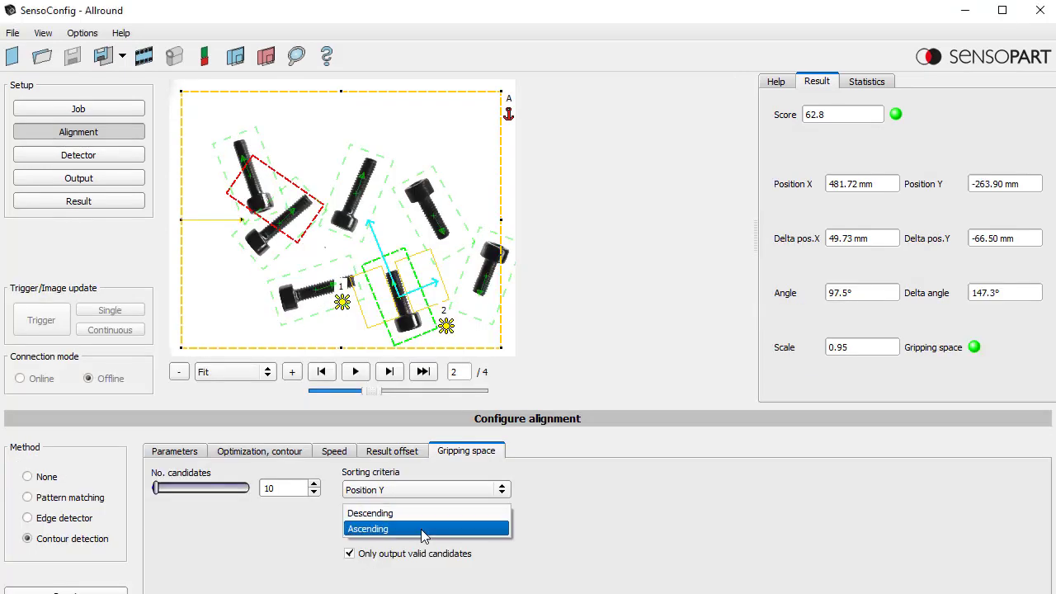
left_click(417, 510)
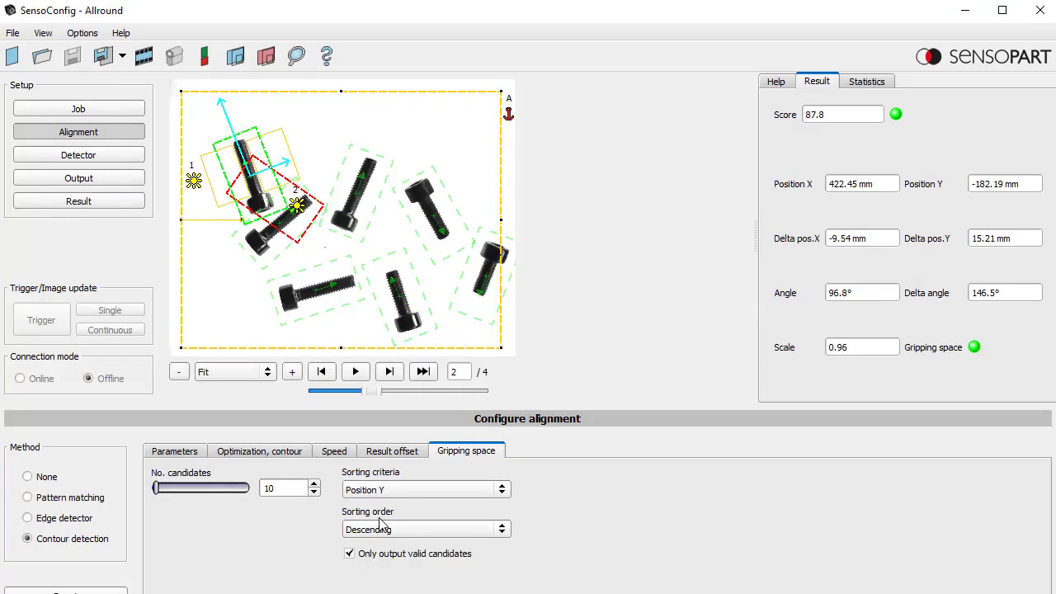
left_click(431, 533)
left_click(430, 546)
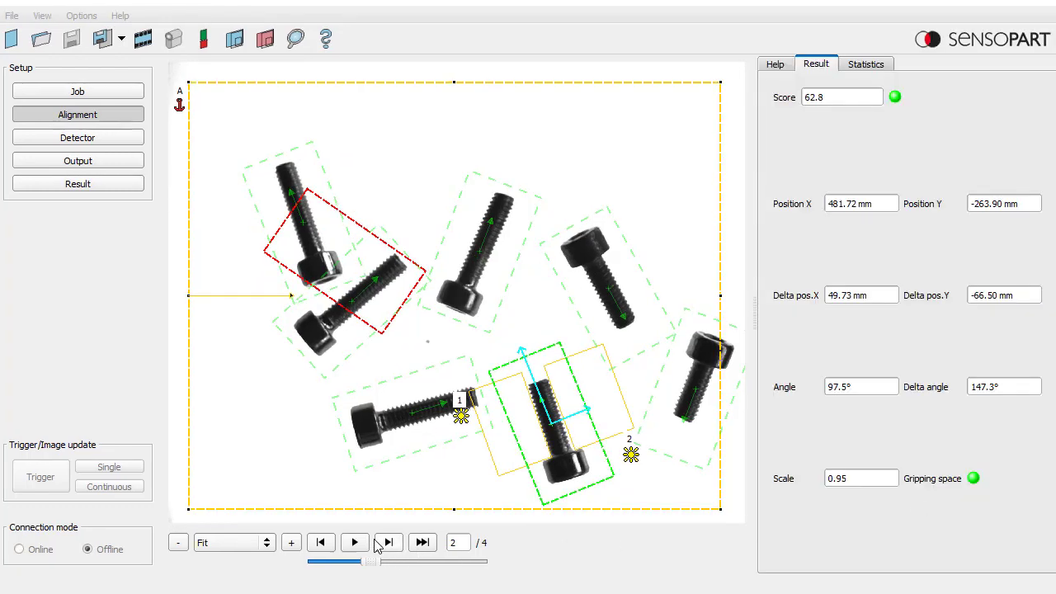
Hide the gripper detector overlays and examine the candidates found by the alignment on filmstrip images 3 and 4.
left_click(388, 542)
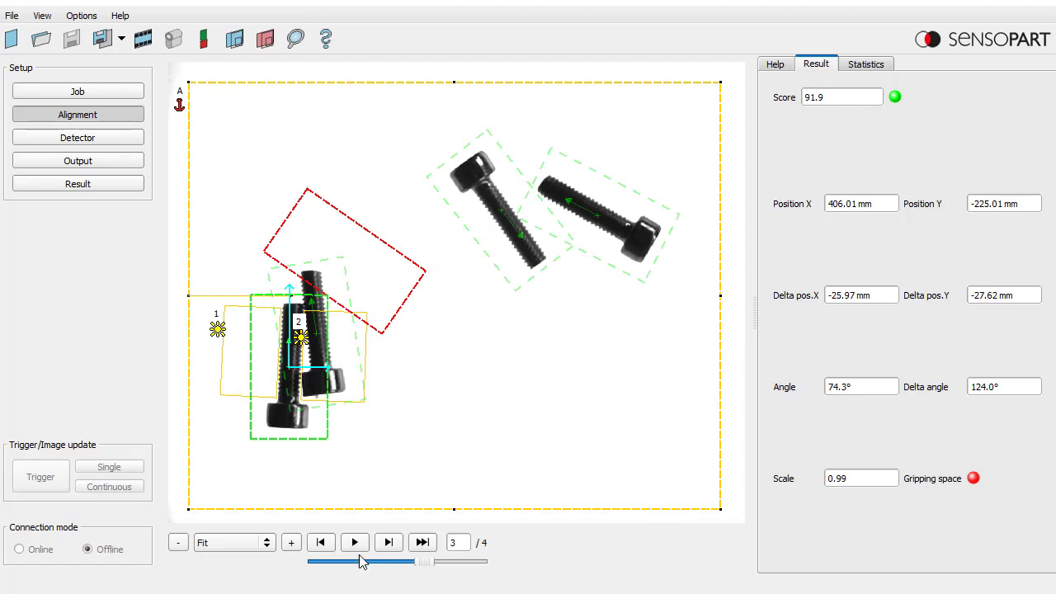
left_click(235, 40)
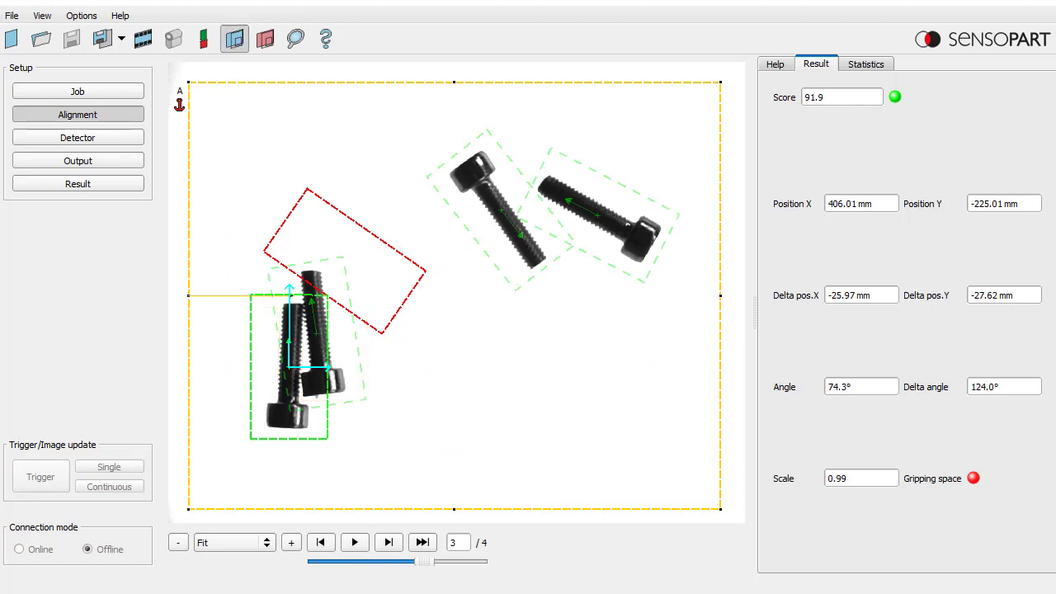
left_click(124, 137)
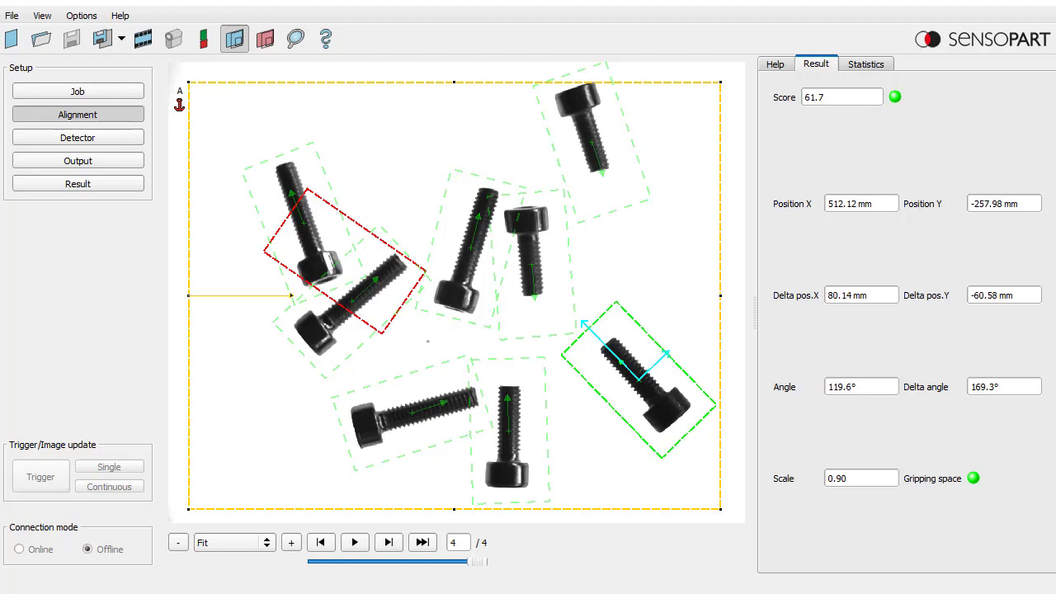
left_click(304, 223)
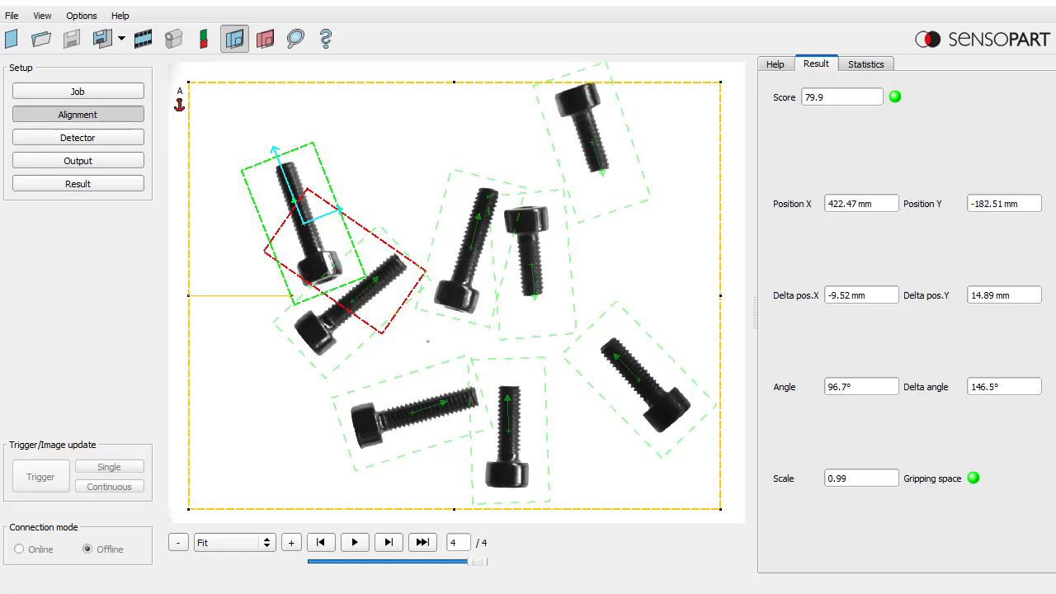
left_click(582, 132)
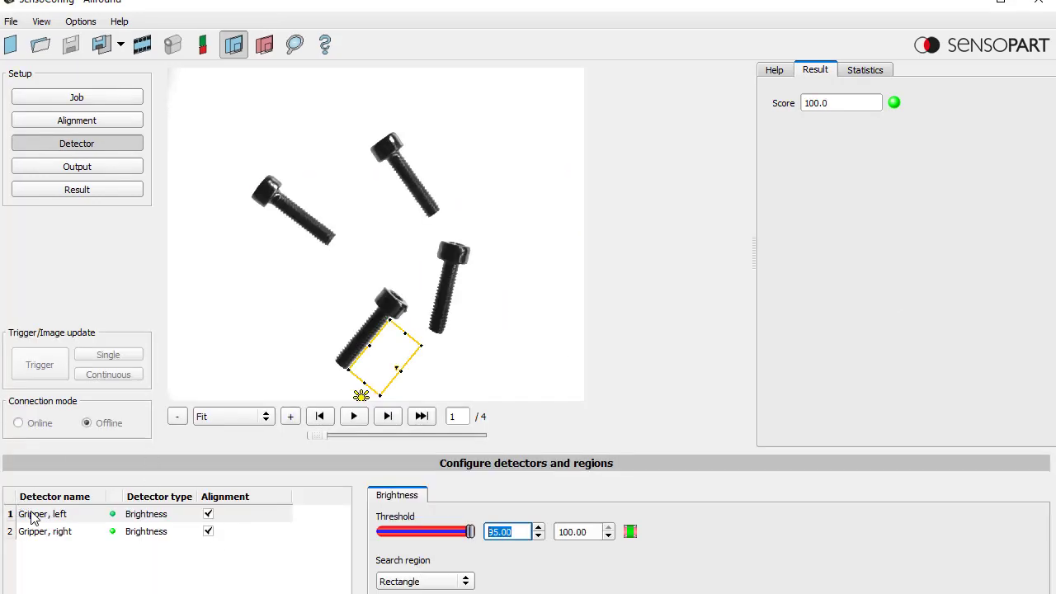
Compare the search regions of the left and right Gripper detectors and review the digital output logic.
left_click(47, 533)
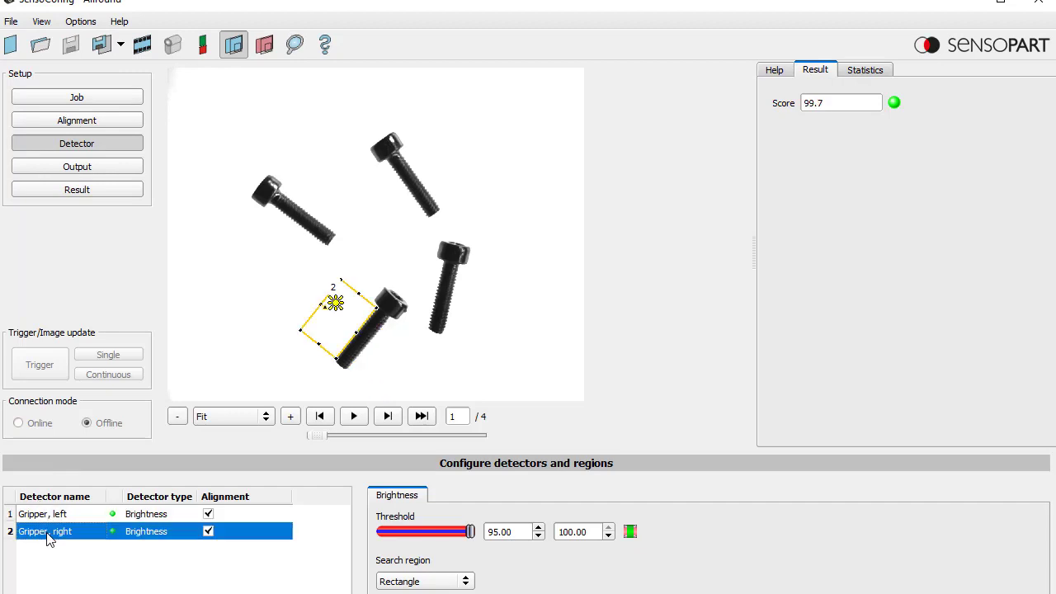
left_click(46, 516)
left_click(48, 534)
left_click(55, 518)
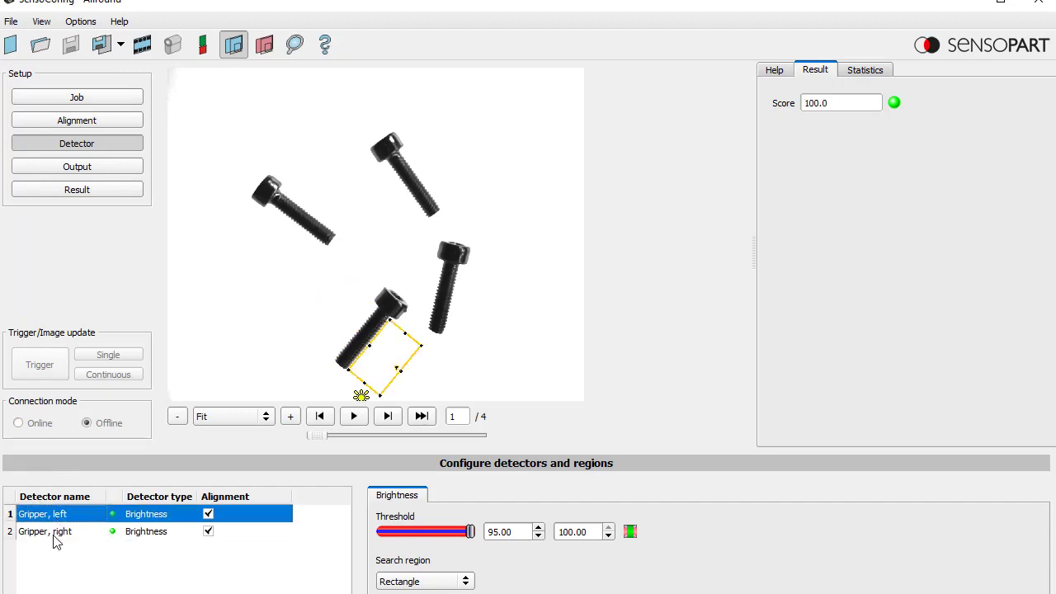
left_click(55, 534)
left_click(77, 166)
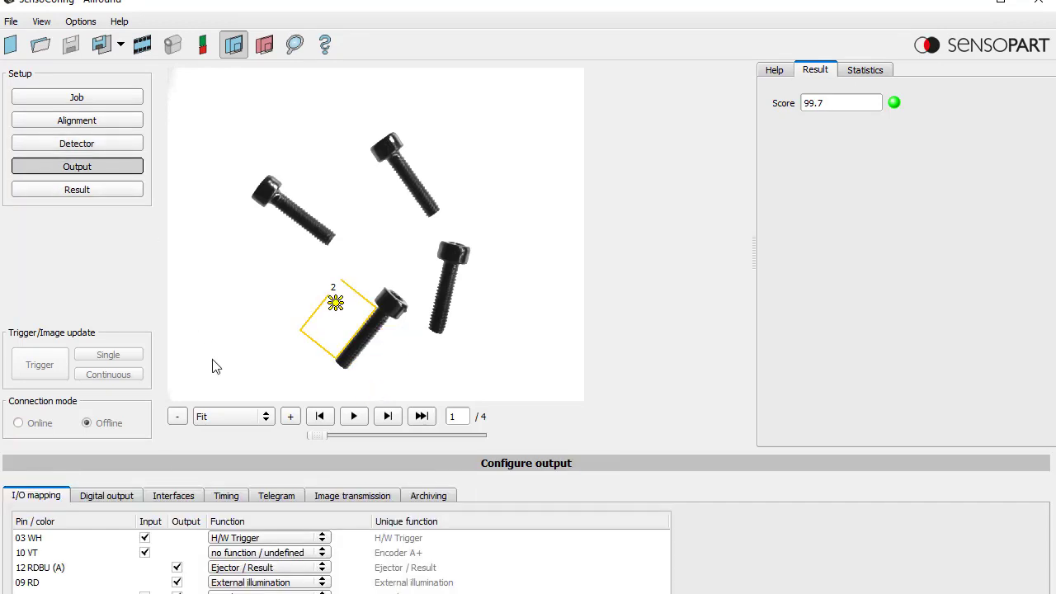
left_click(107, 496)
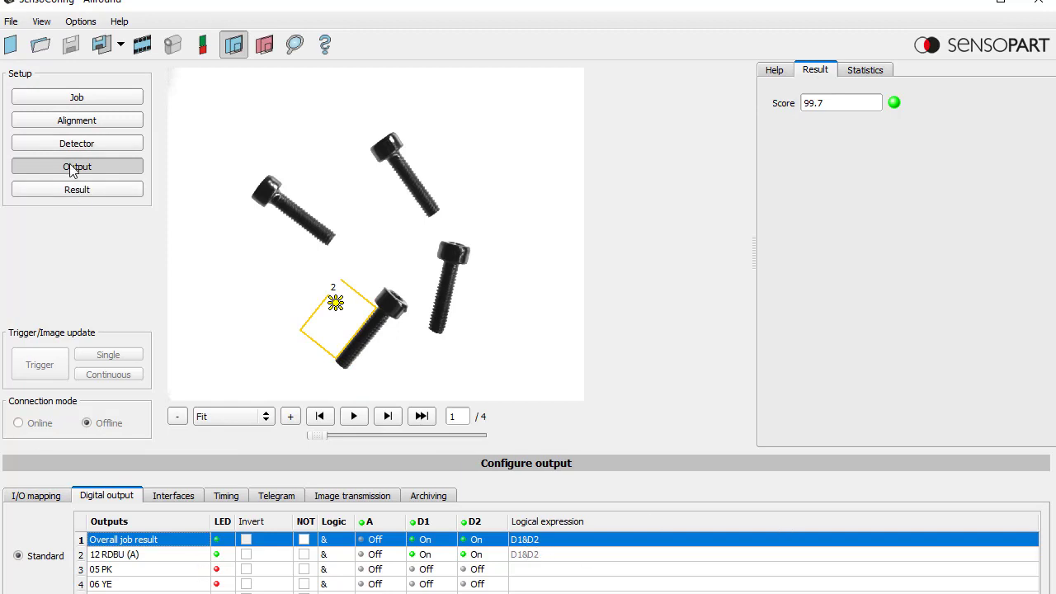
Add a Gray detector and a Caliper detector to the detector list.
left_click(95, 146)
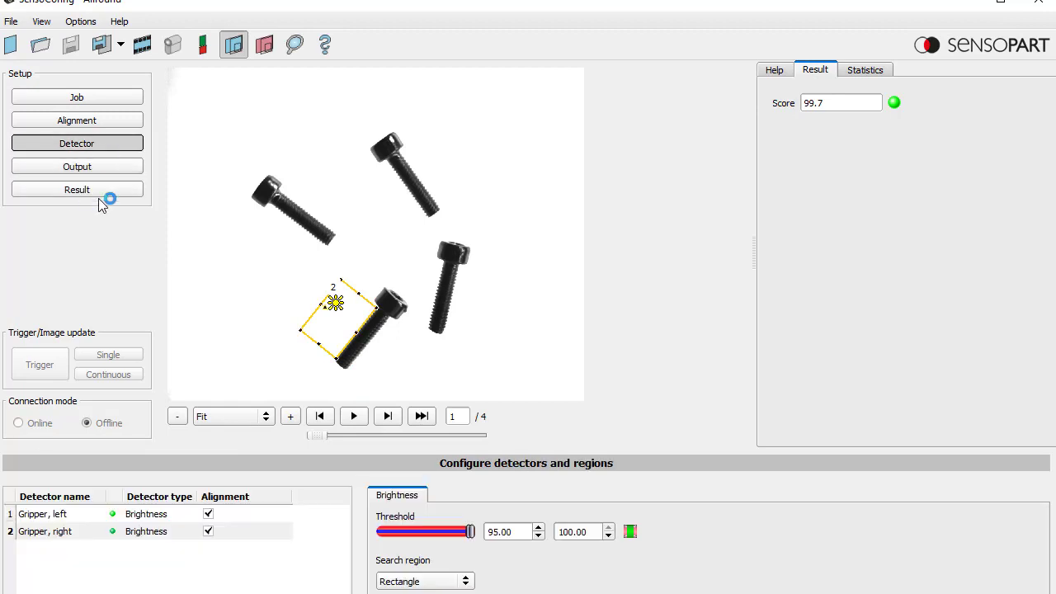
double_click(454, 424)
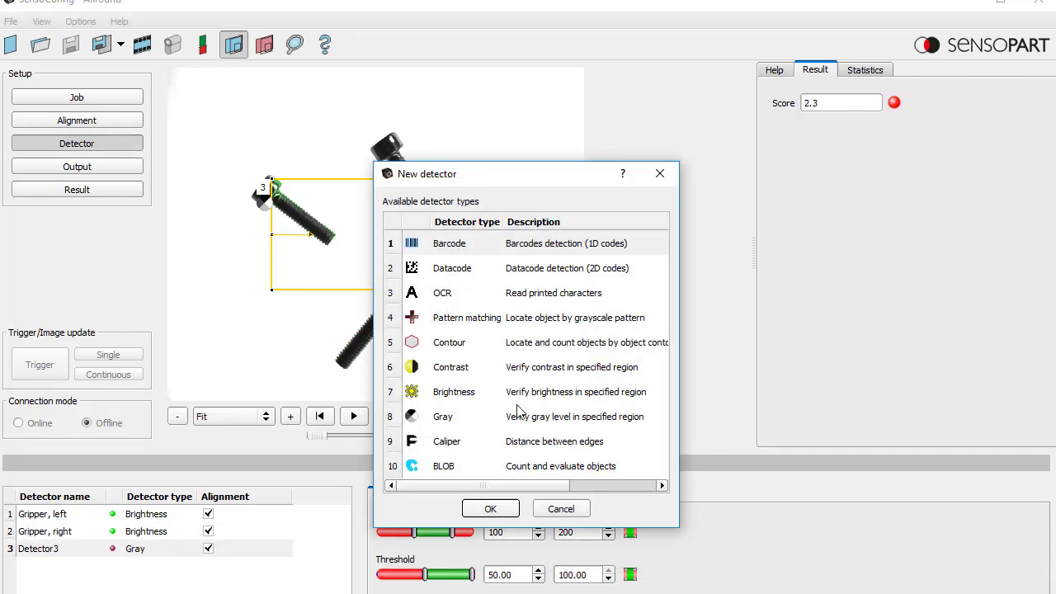
double_click(454, 443)
Set detectors D3 and D4 to Off in the logic of the Overall job result digital output.
left_click(73, 167)
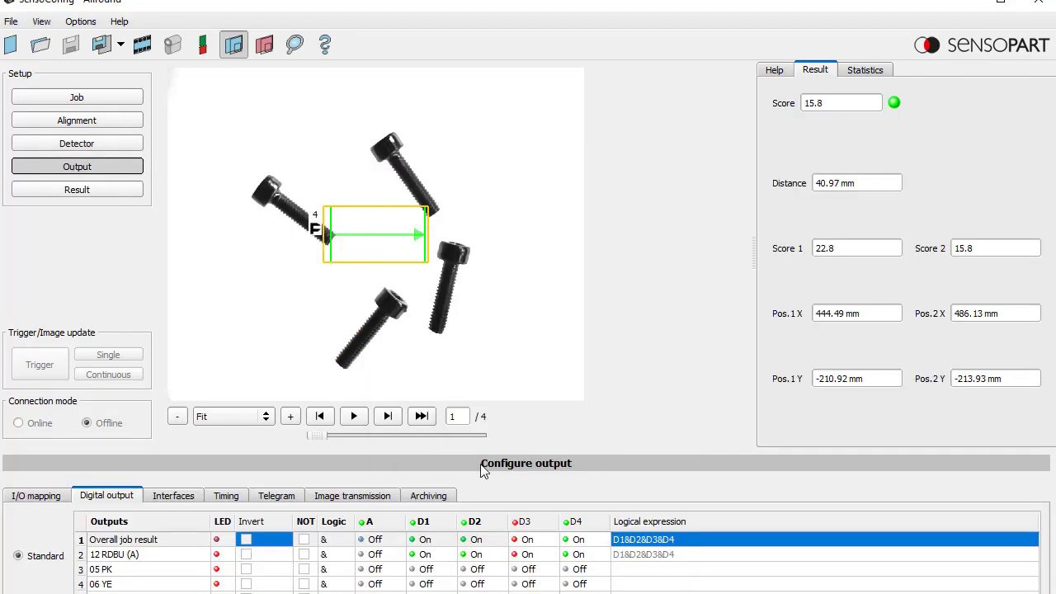
left_click(131, 539)
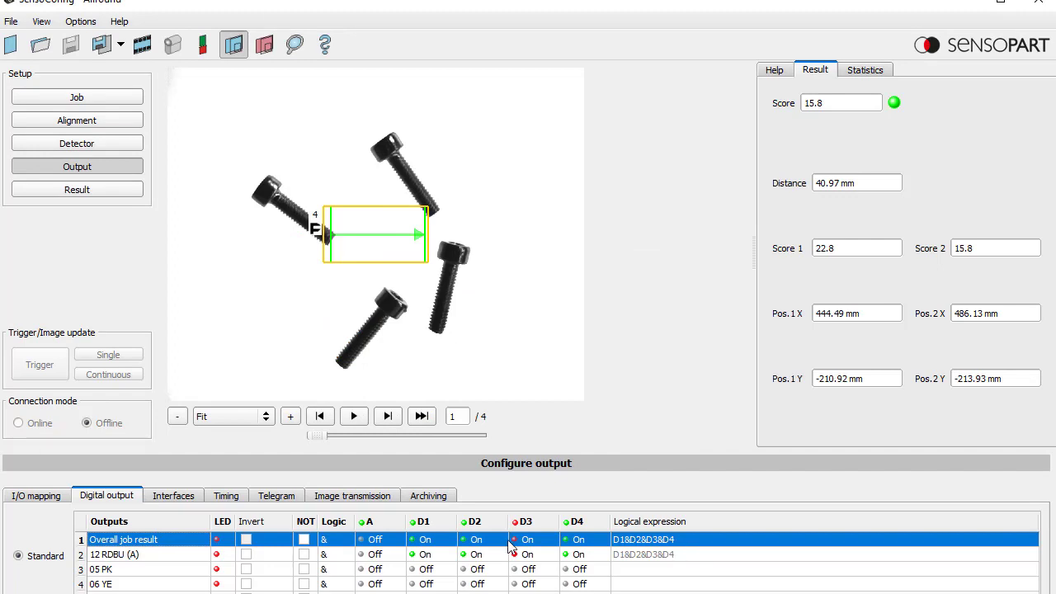
left_click(510, 547)
left_click(551, 539)
left_click(535, 569)
left_click(598, 546)
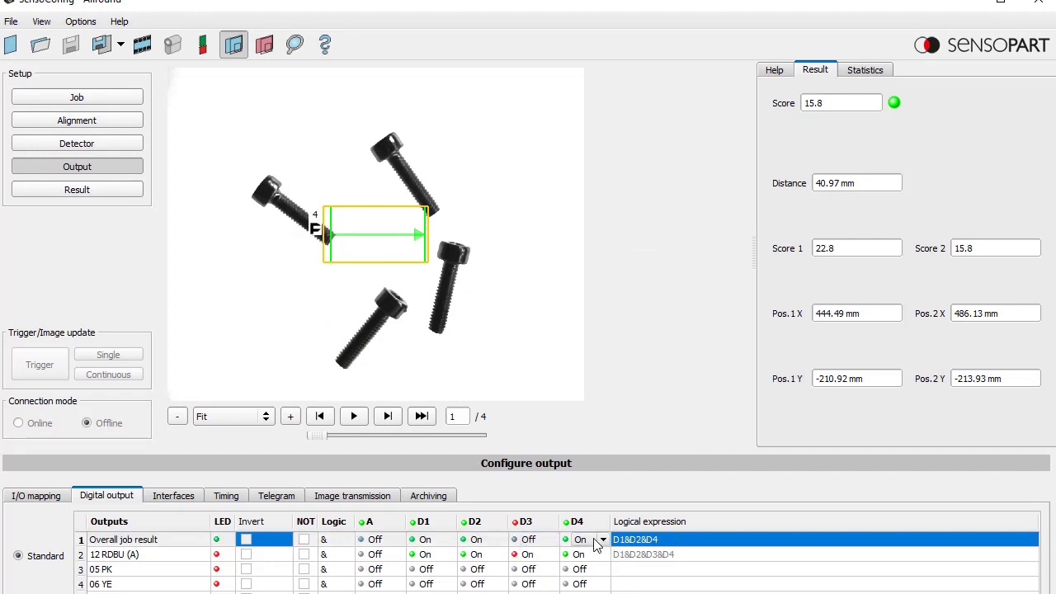
left_click(604, 539)
left_click(580, 569)
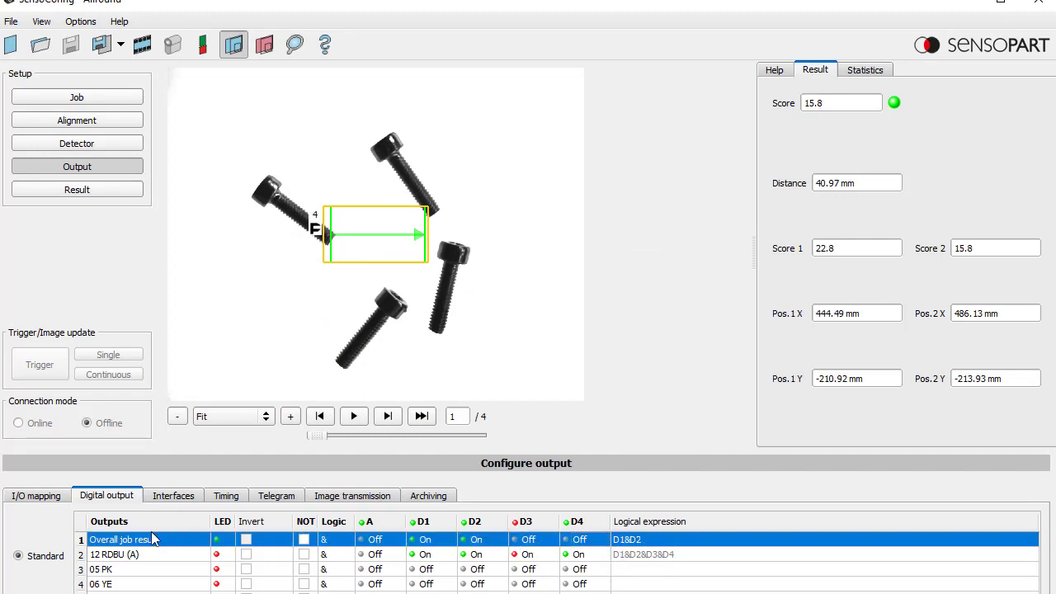